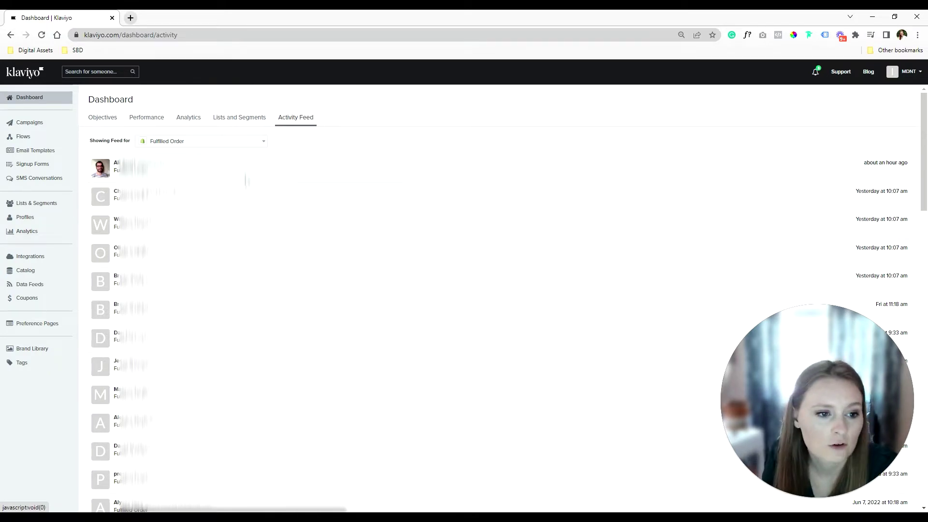
- Open the newest fulfilled-order customer's profile and review the latest Fulfilled Order event details
left_click(117, 163)
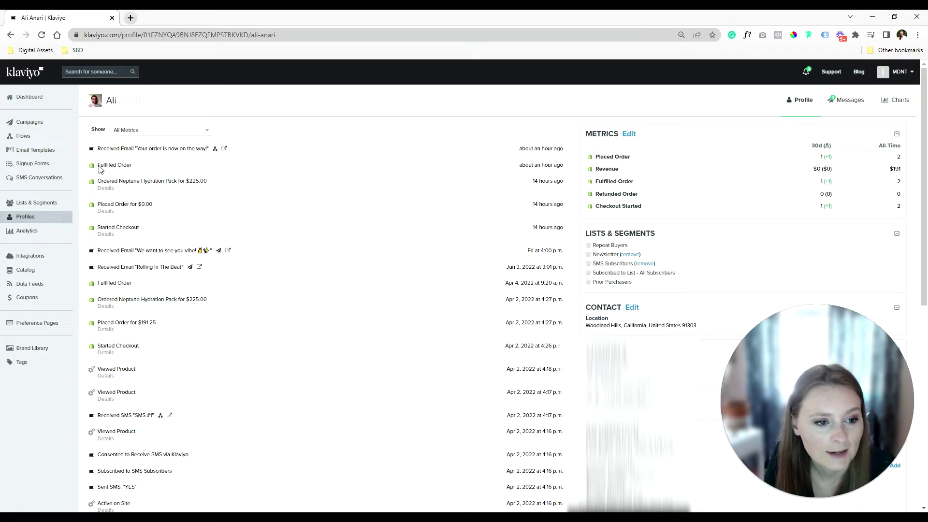
left_click_drag(98, 166, 134, 166)
left_click(542, 167)
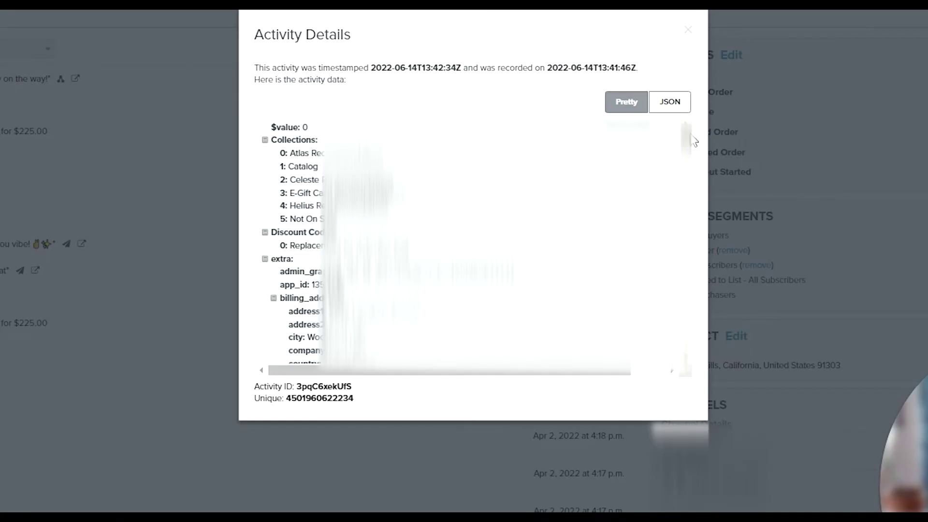
left_click_drag(693, 138, 667, 92)
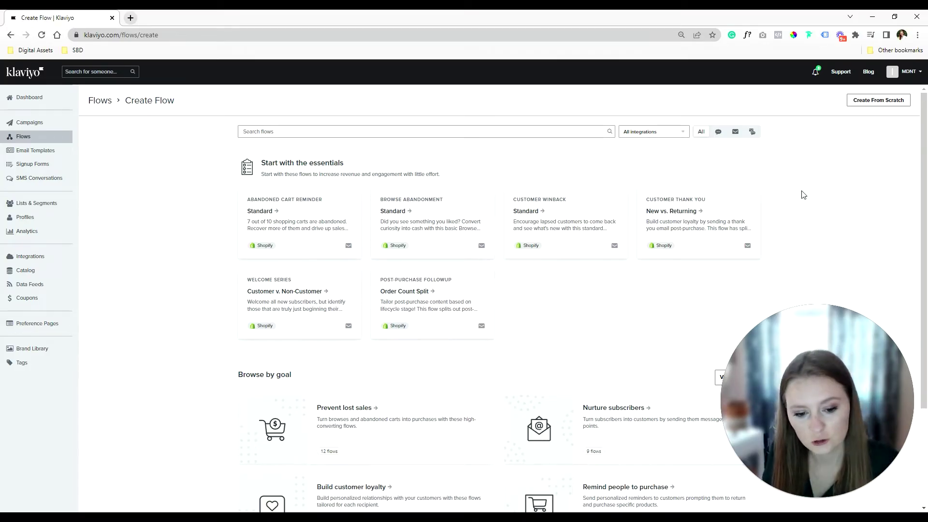
scroll(540, 270, "down", 2)
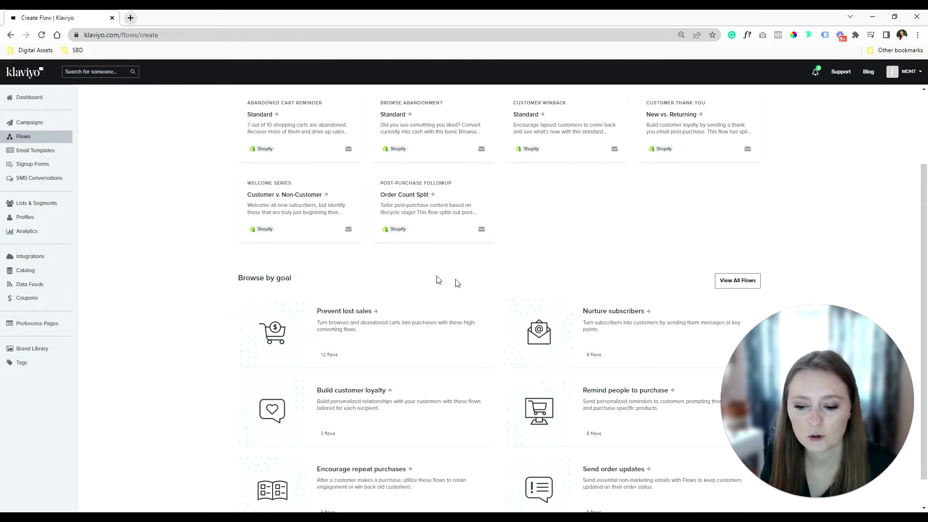
scroll(451, 280, "up", 2)
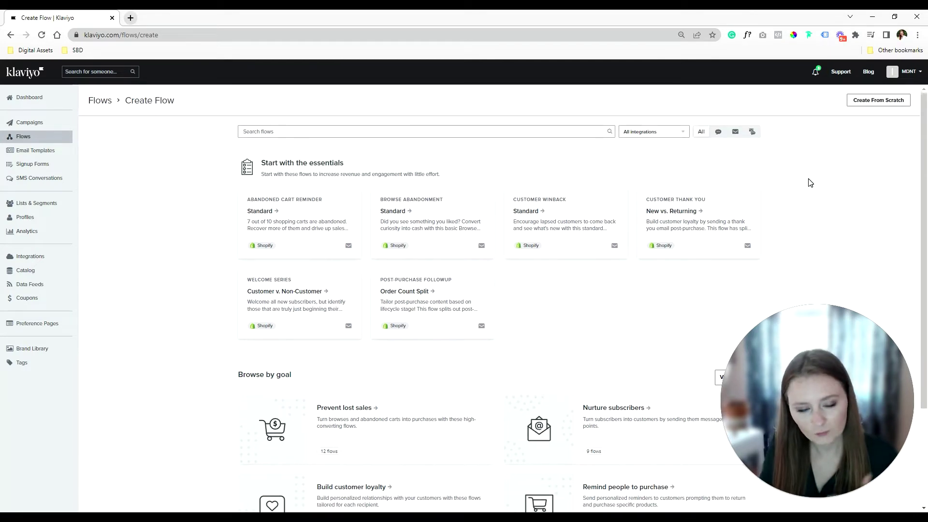
- Start a flow from scratch named 'Post Purchase - Test1' and create it
left_click(876, 103)
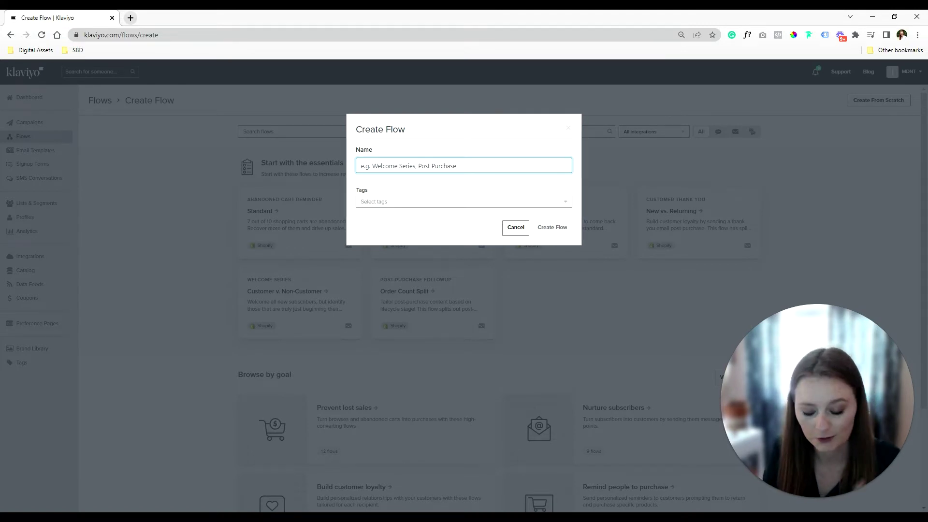
type("Post P")
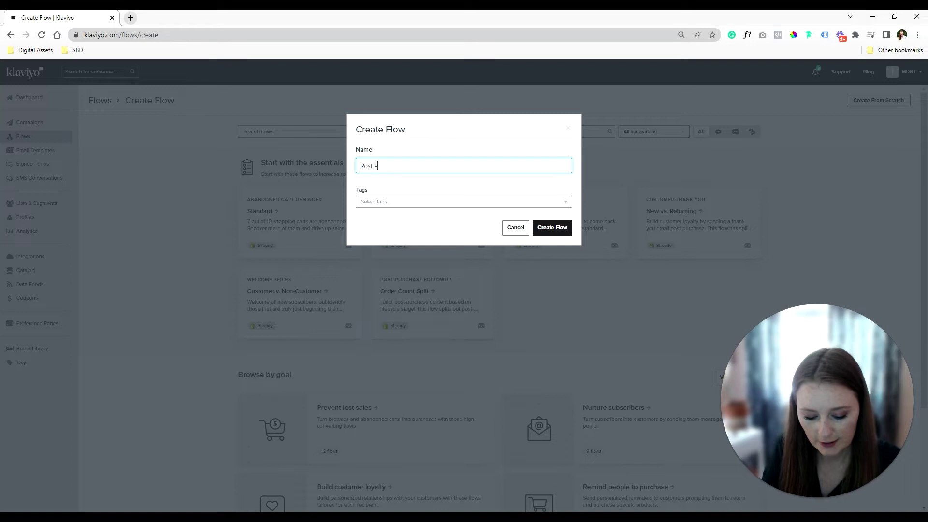
type("urchase - 1")
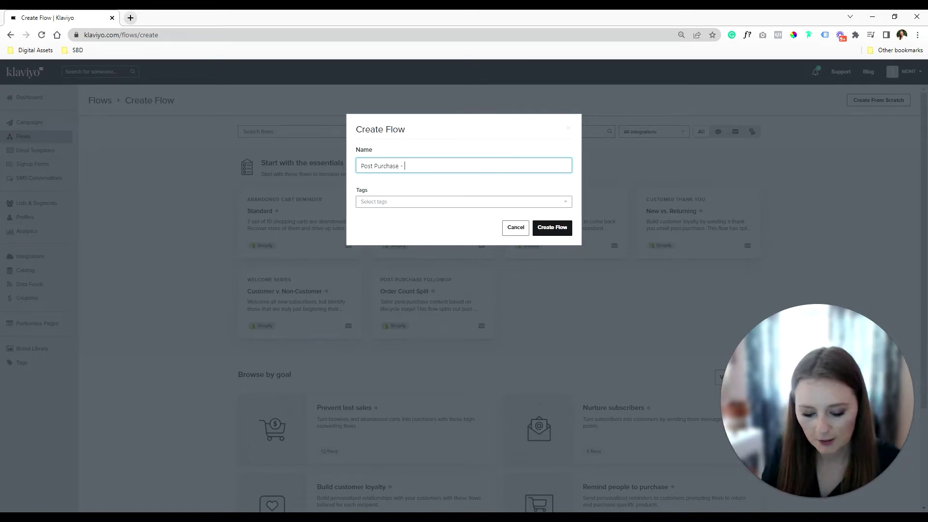
key("BackSpace")
type("Test1")
left_click(552, 227)
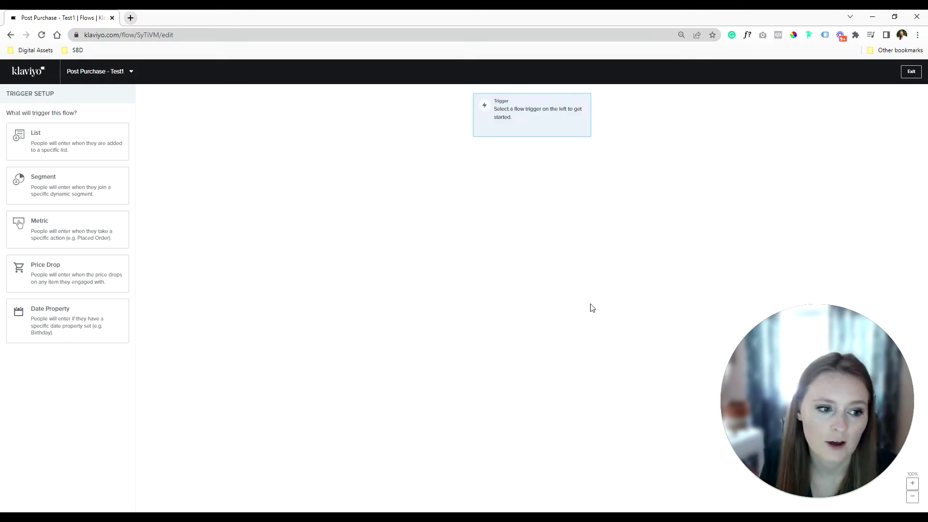
- Set the flow's metric trigger to Fulfilled Order
left_click(78, 240)
left_click(86, 164)
type("fu")
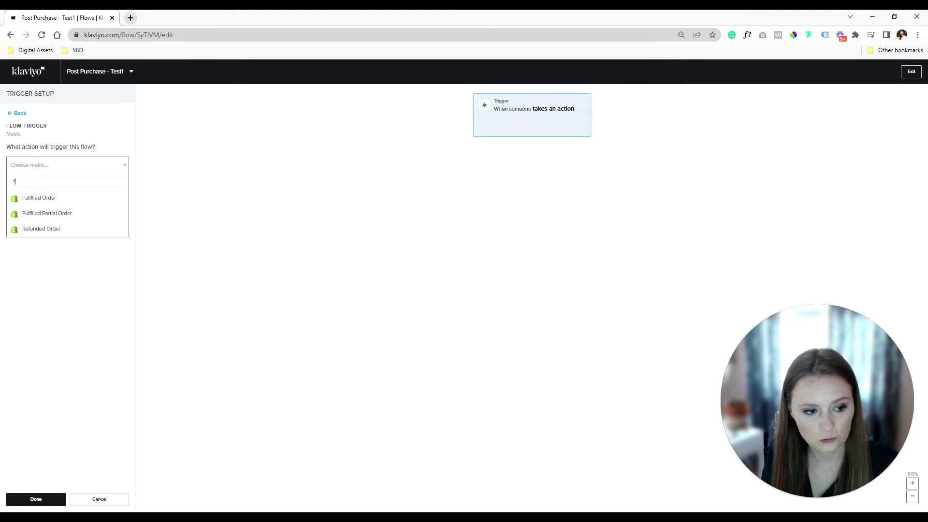
left_click(75, 199)
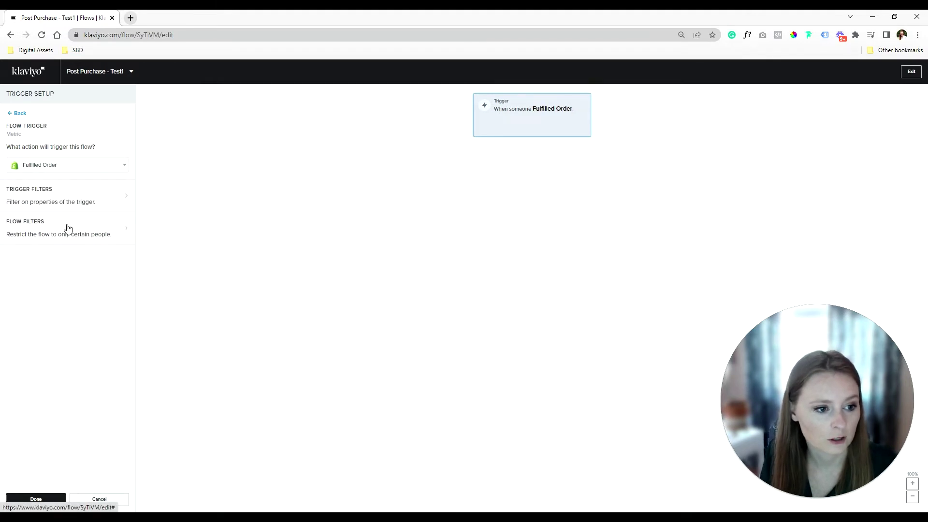
left_click(48, 499)
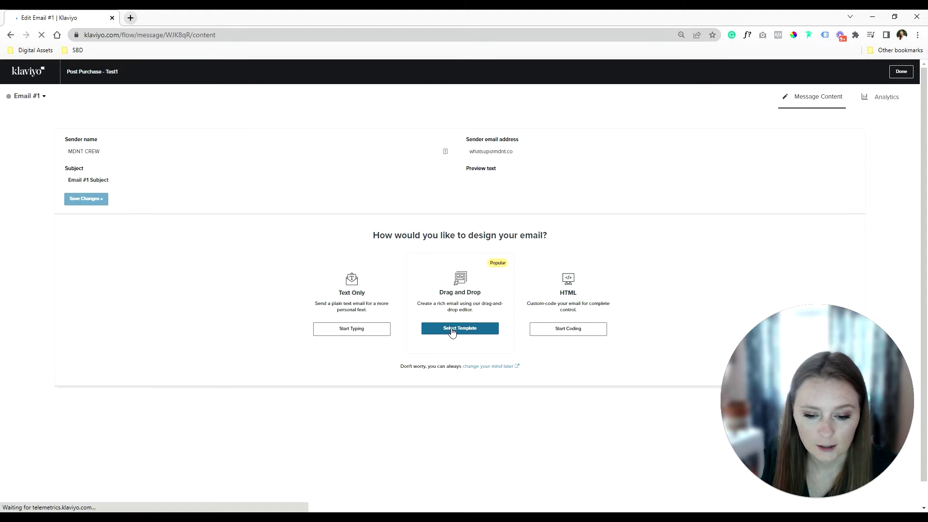
- Build Email #1 from the saved MDNT New Editor Quick Start Template in My Templates
left_click(454, 338)
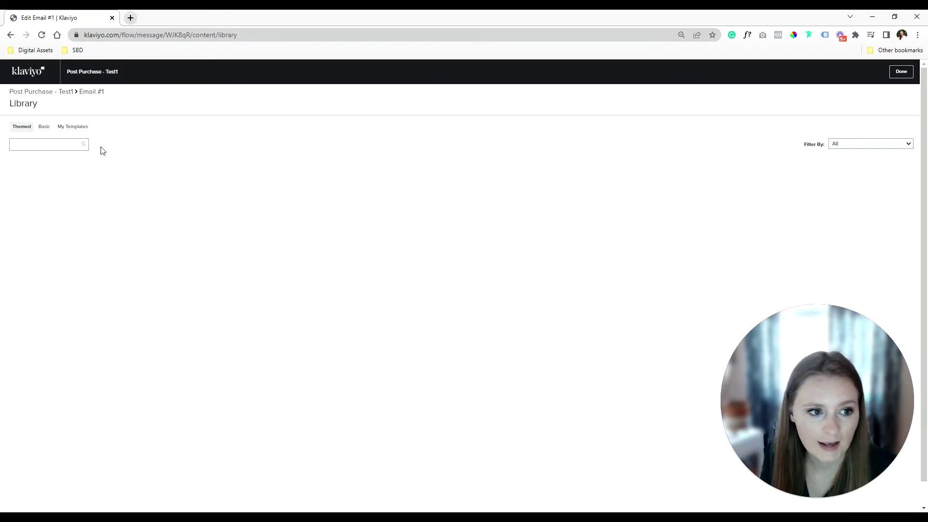
left_click(80, 127)
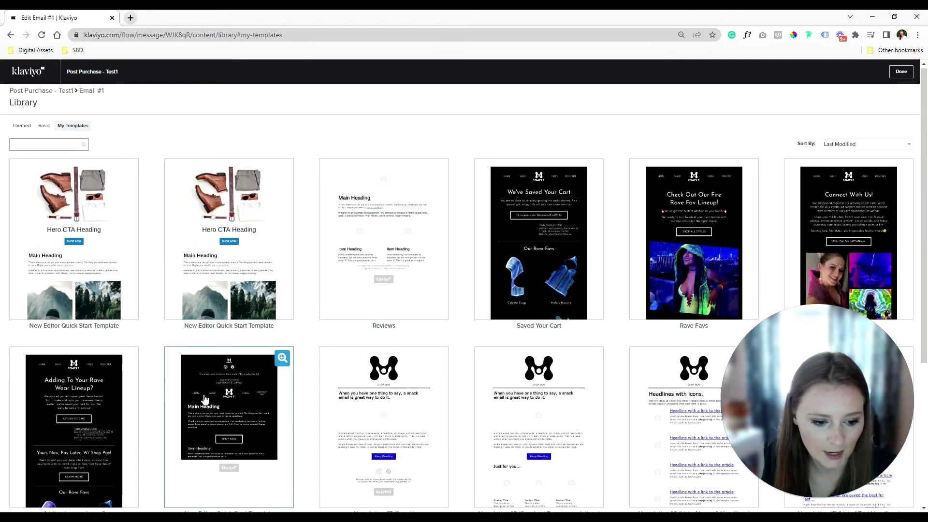
scroll(237, 361, "down", 2)
left_click(239, 360)
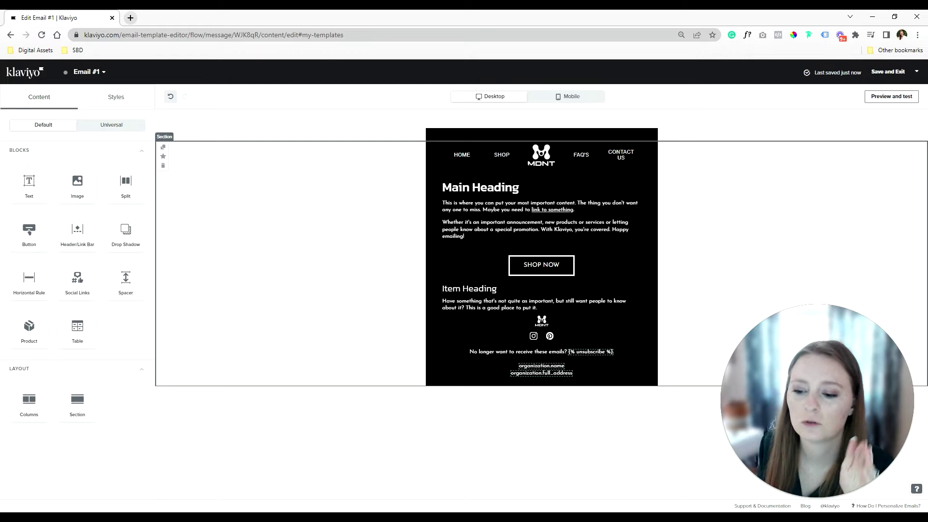
left_click(878, 99)
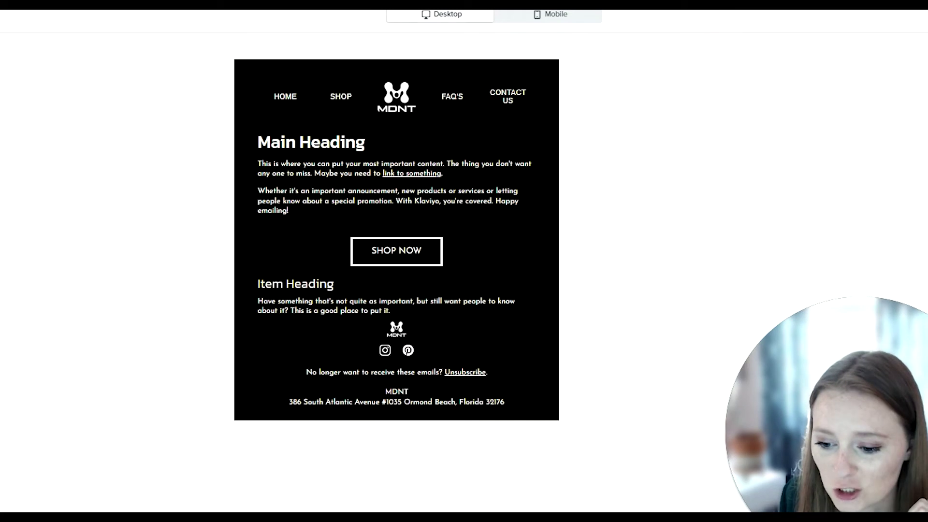
left_click_drag(824, 459, 870, 226)
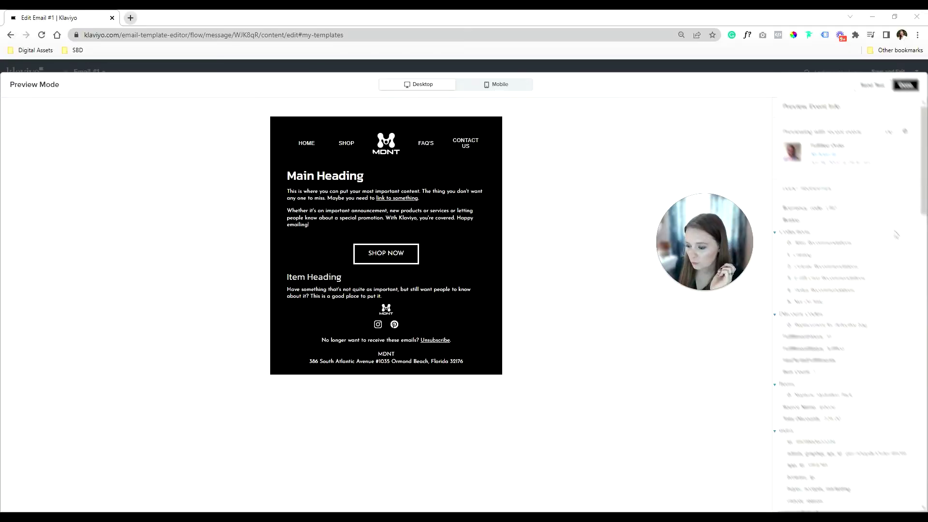
scroll(905, 209, "down", 10)
scroll(869, 289, "down", 3)
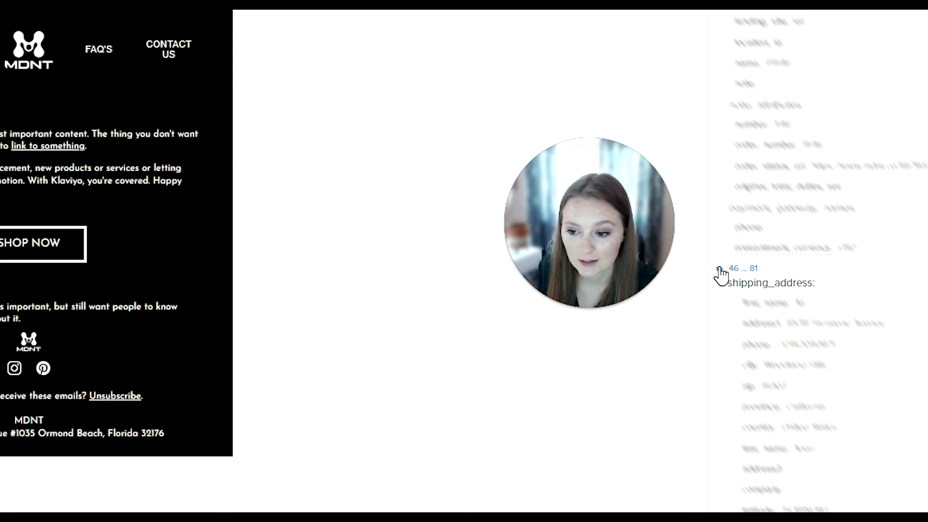
left_click(719, 269)
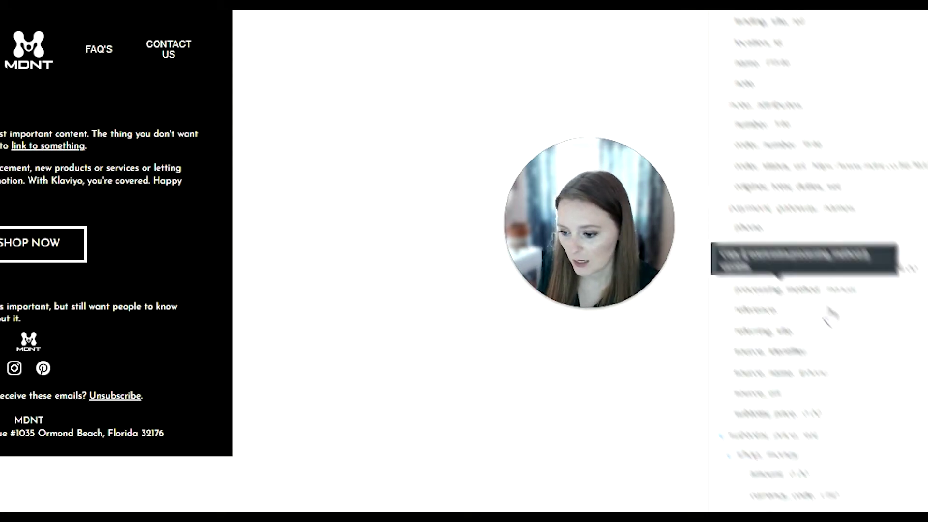
scroll(873, 379, "down", 10)
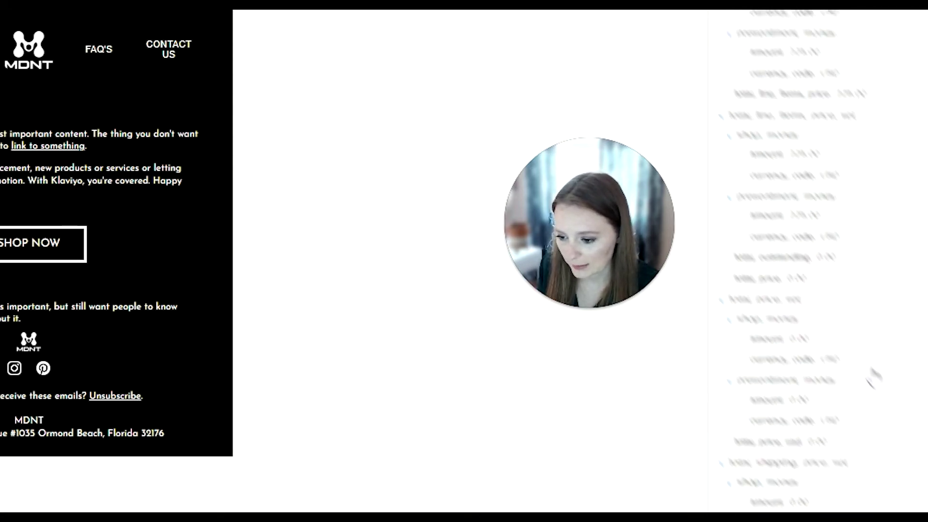
scroll(873, 377, "down", 15)
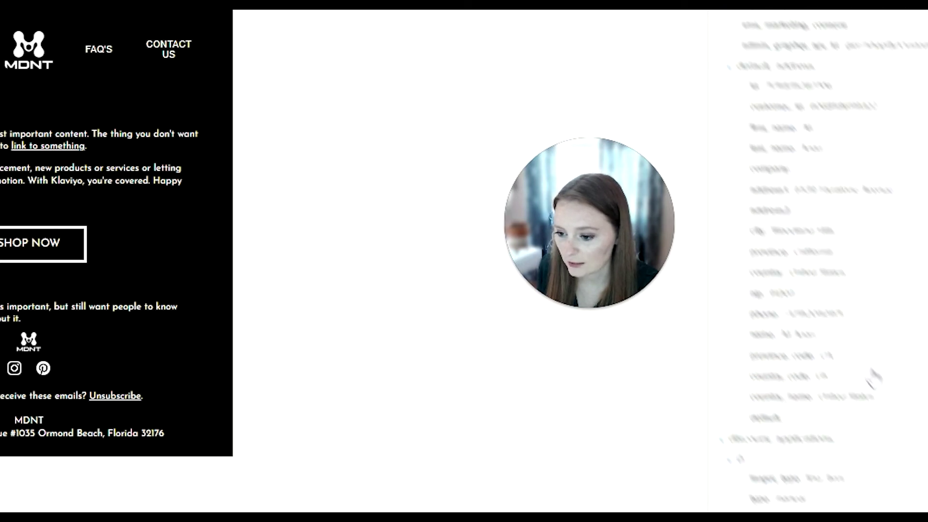
scroll(873, 377, "down", 15)
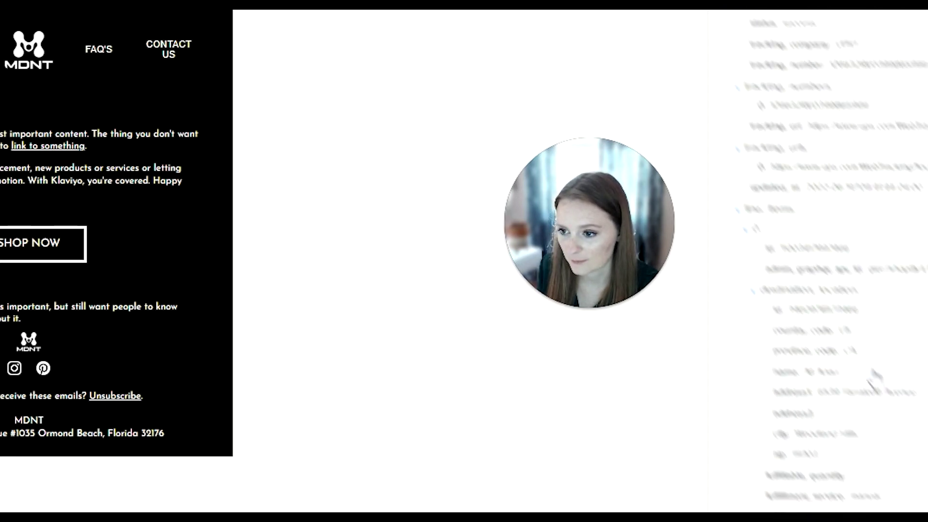
scroll(872, 377, "down", 10)
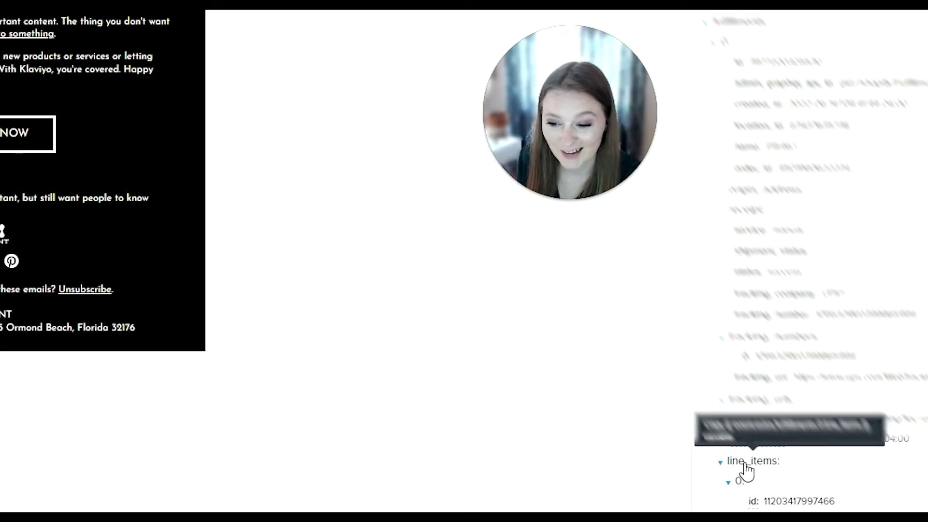
scroll(849, 321, "down", 10)
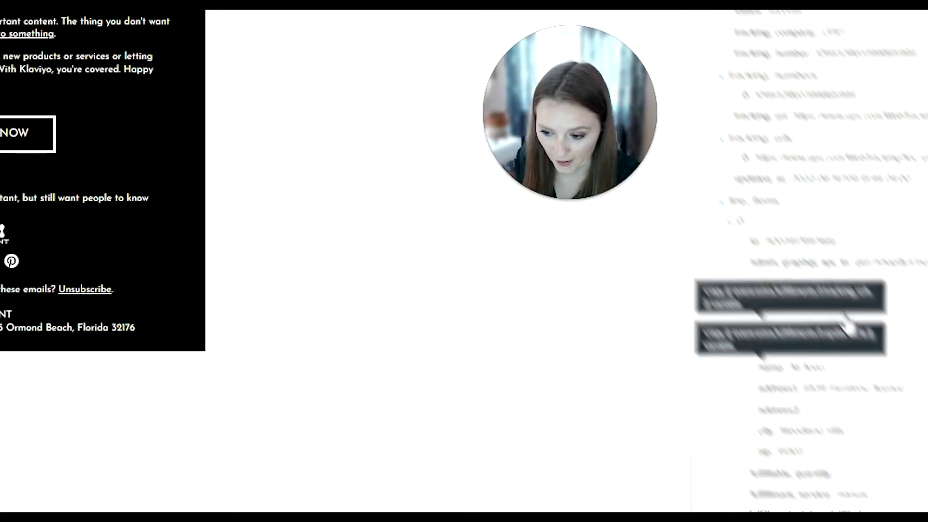
scroll(866, 317, "down", 10)
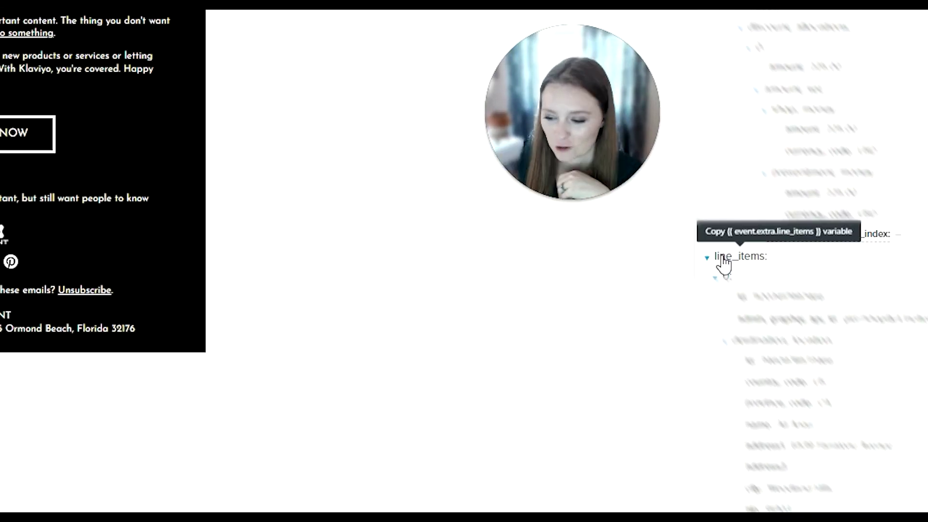
scroll(841, 263, "down", 4)
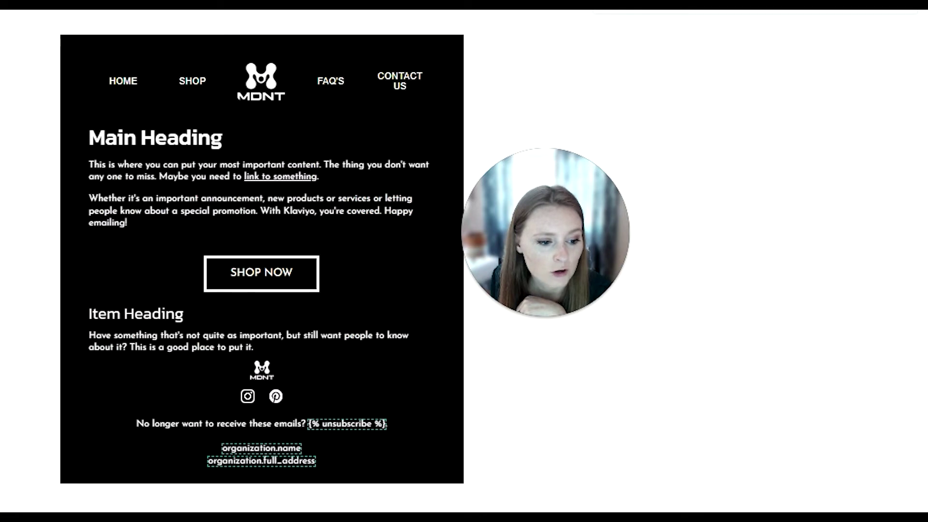
- Place a Table block above SHOP NOW, delete Column 2 and align content to middle
left_click_drag(30, 189, 157, 246)
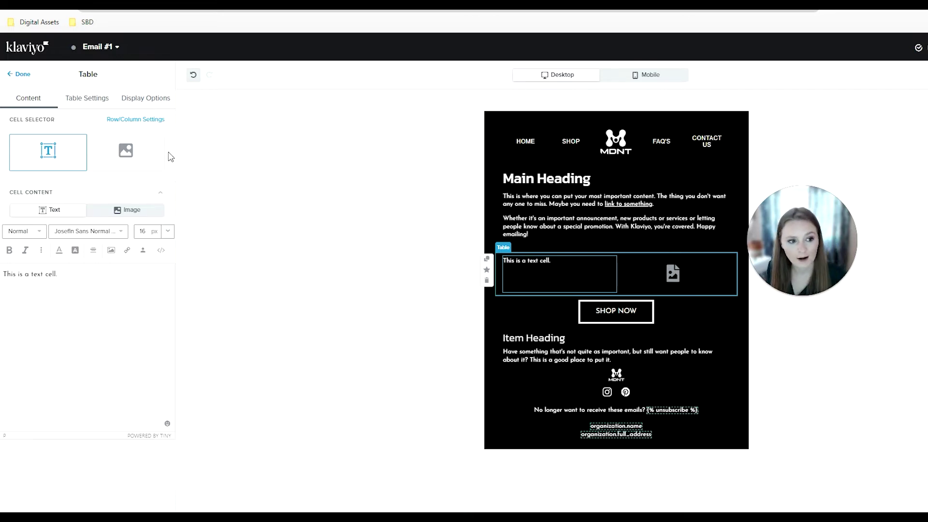
left_click(88, 101)
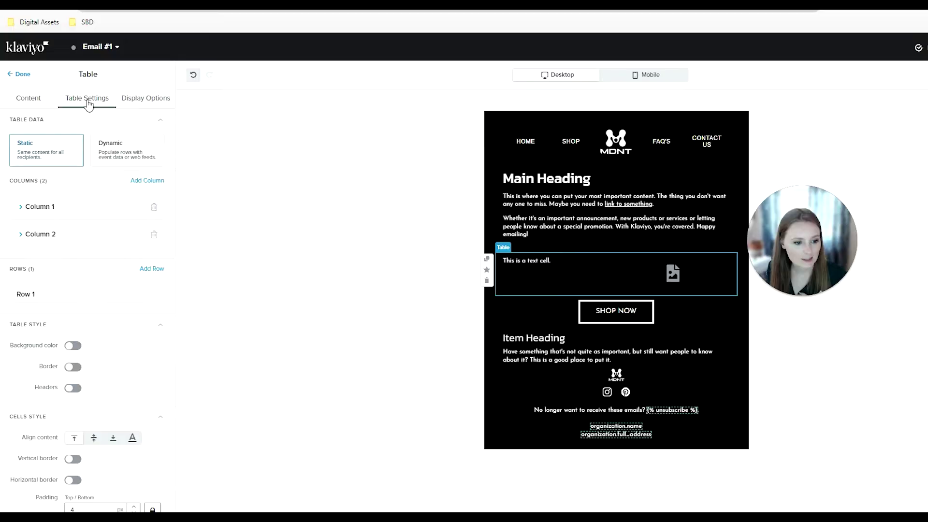
left_click(155, 234)
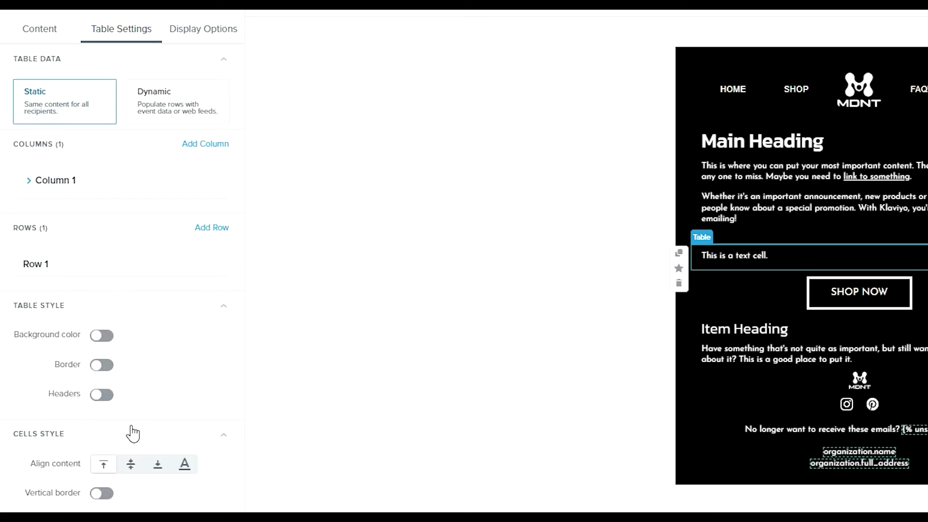
left_click(131, 465)
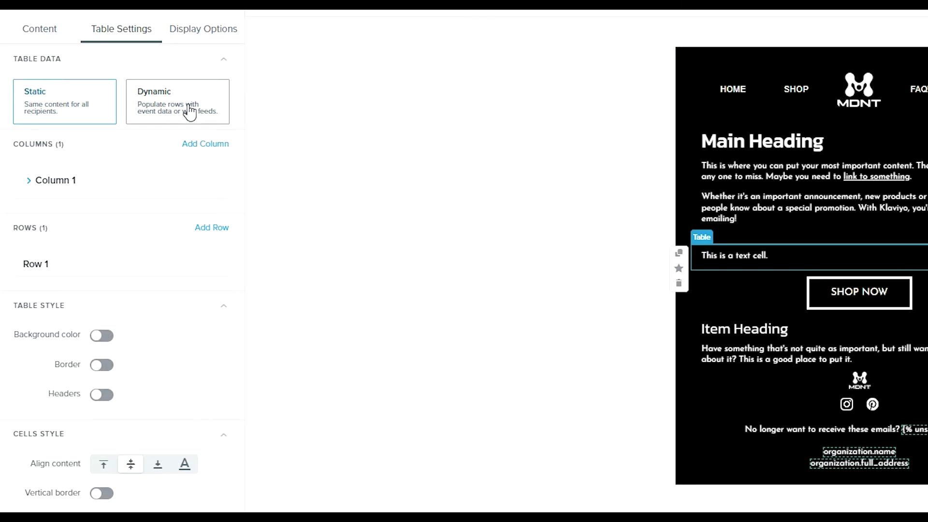
- Switch the table to dynamic rows with event.extra.line_items as the row collection
left_click(189, 112)
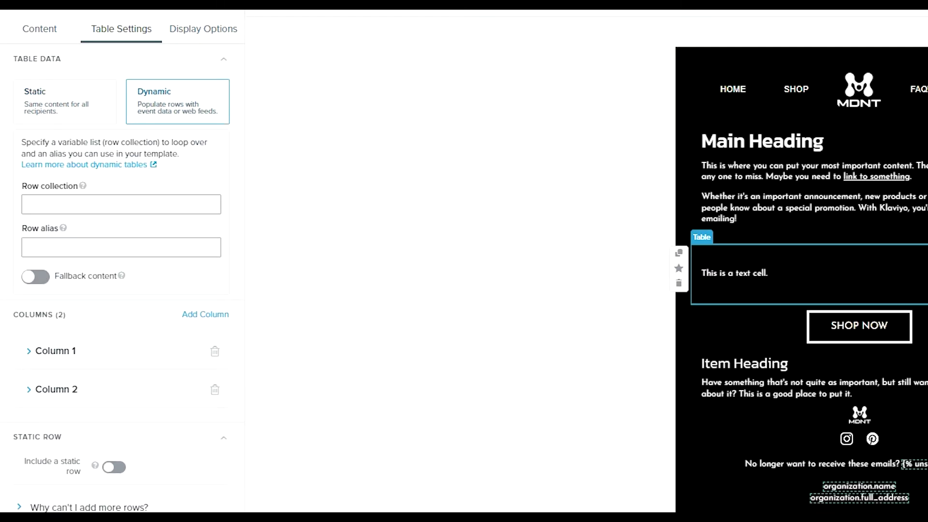
left_click(121, 204)
type("{{ event.extra.line_items.0.product.title }}")
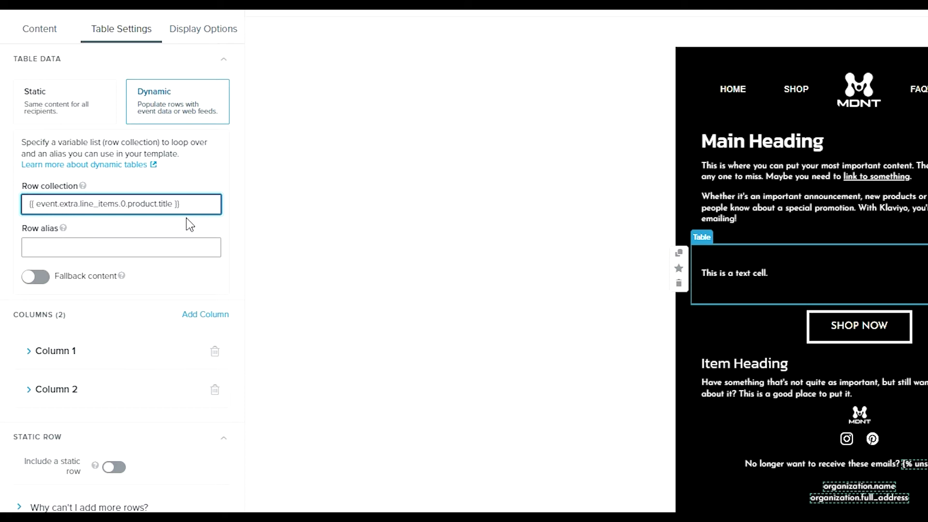
left_click_drag(180, 204, 123, 235)
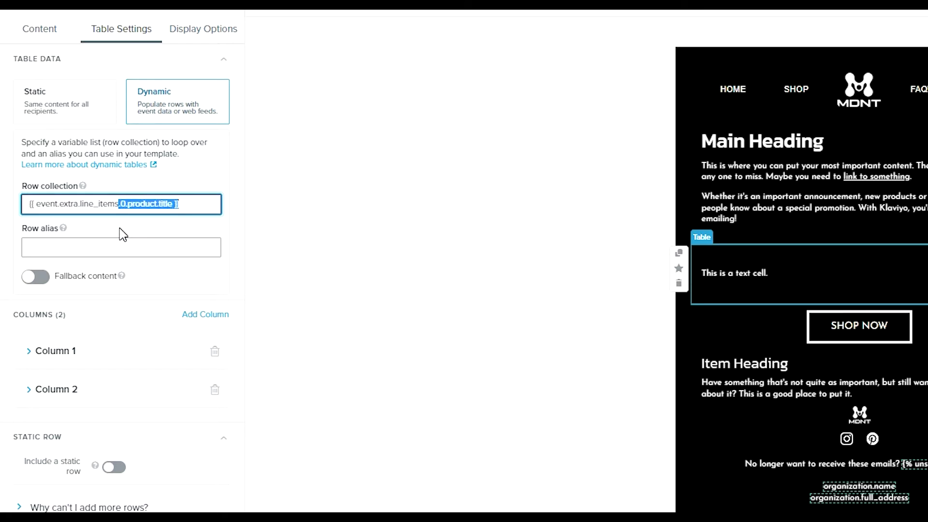
key("BackSpace")
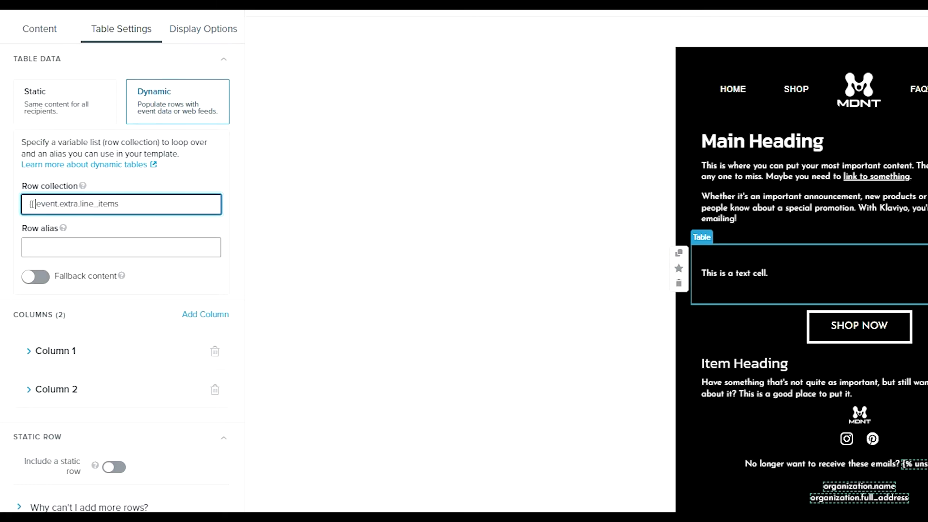
key("BackSpace")
key("BackSpace")
key("BackSpace")
key("End")
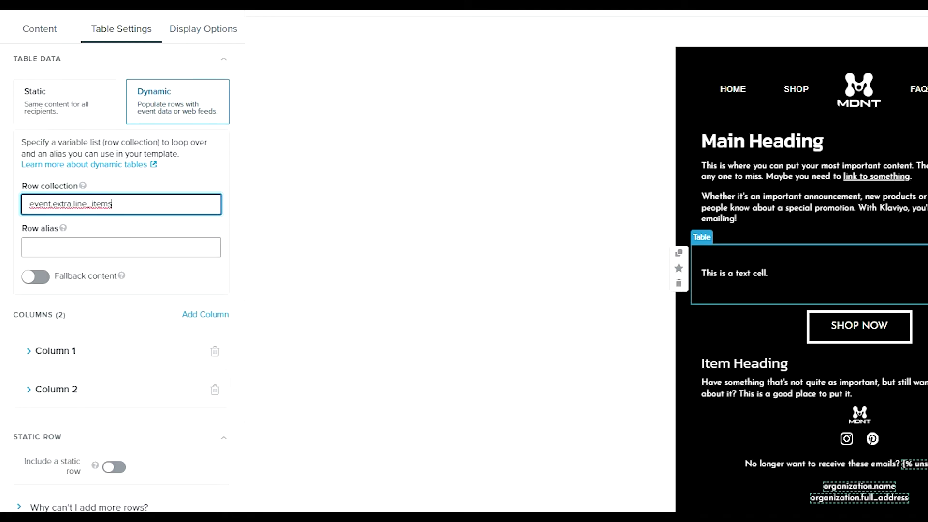
left_click_drag(113, 203, 23, 207)
left_click(177, 231)
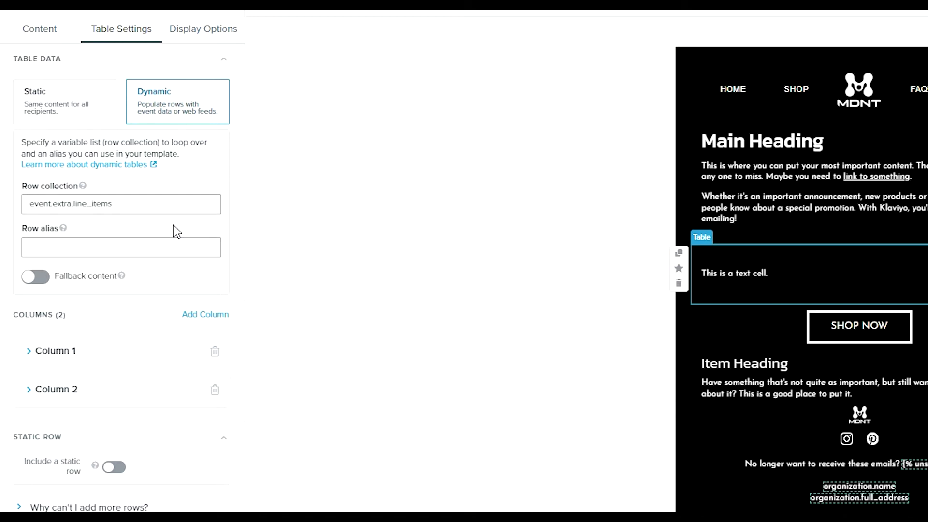
triple_click(24, 206)
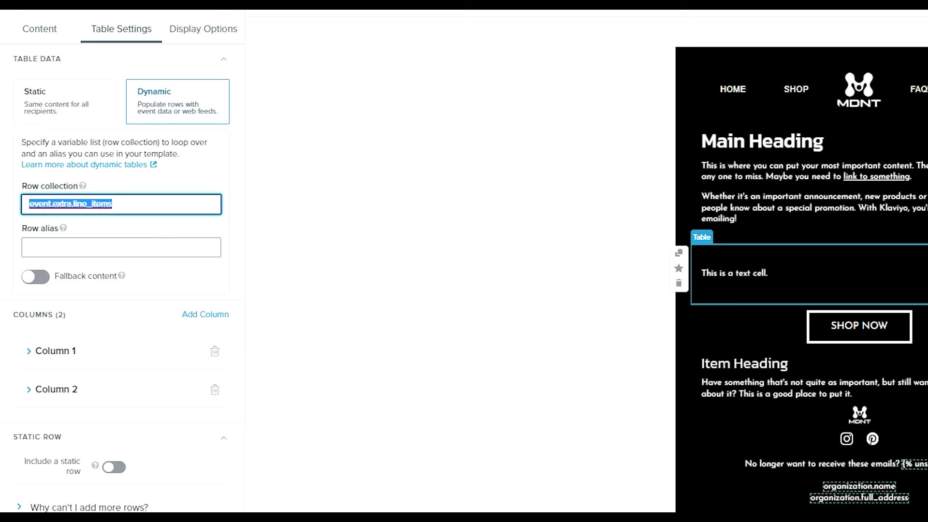
left_click_drag(96, 204, 113, 203)
- Set the row alias to item and delete the second table column
left_click(115, 241)
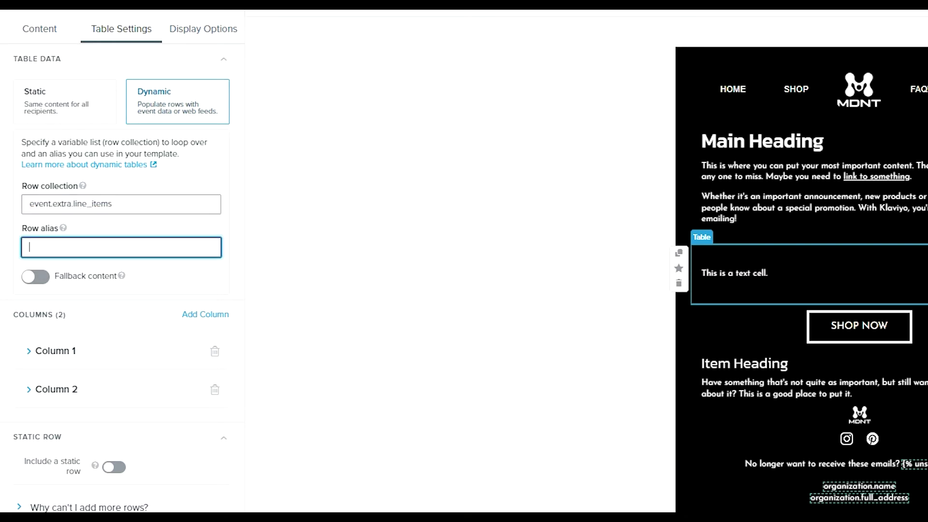
type("items")
key("BackSpace")
key("ctrl+a")
left_click_drag(114, 204, 28, 204)
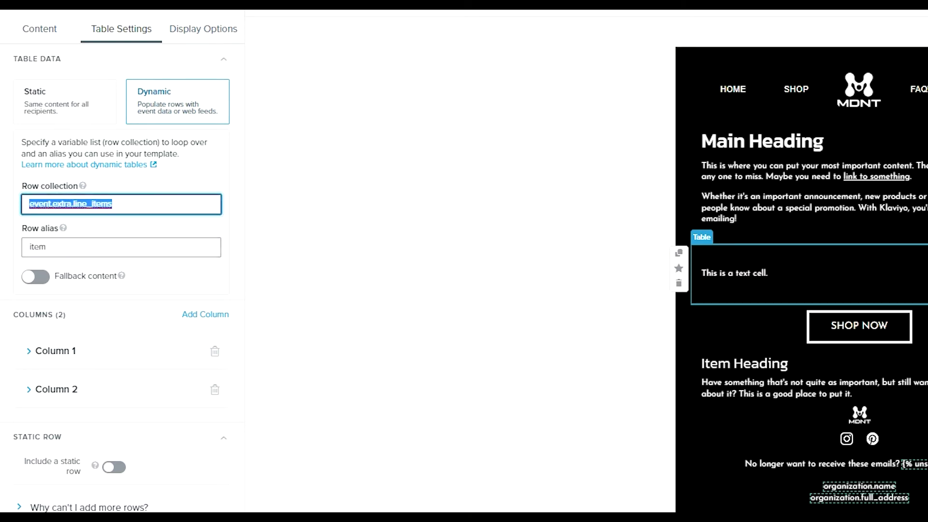
key("Tab")
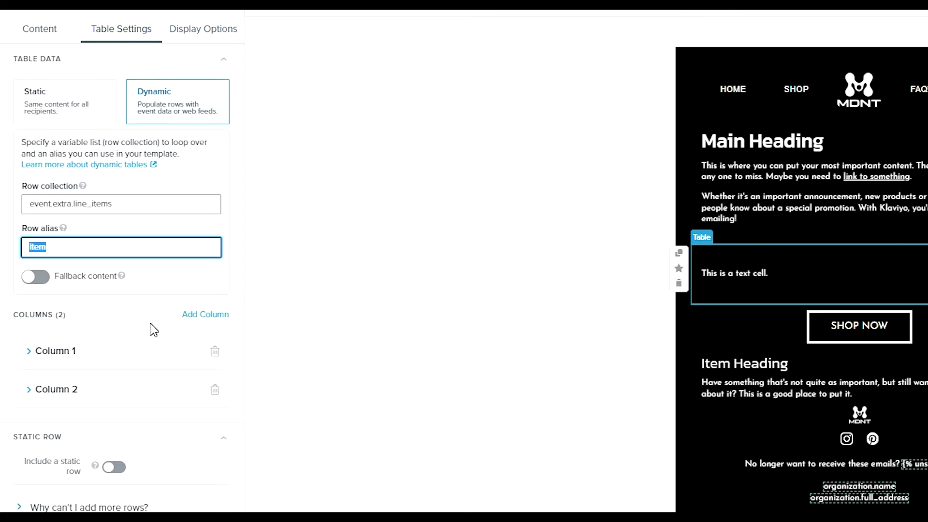
left_click(143, 309)
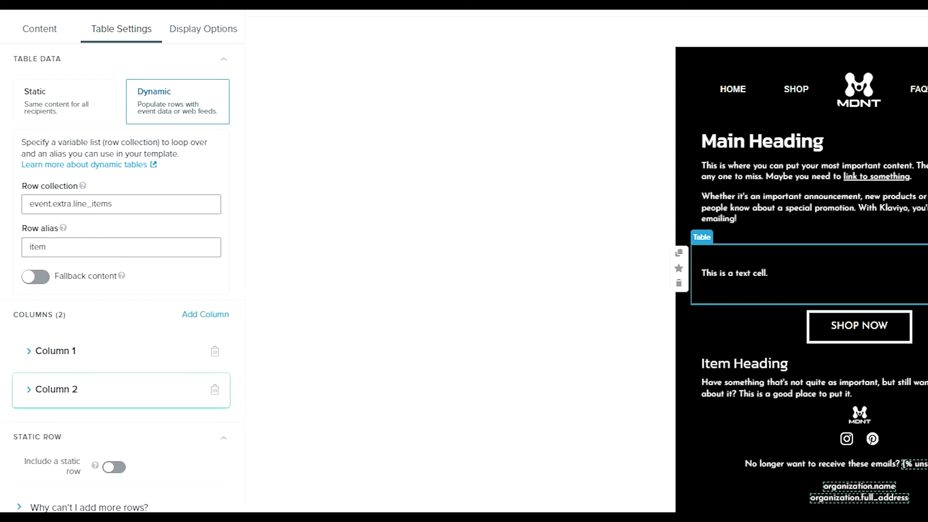
left_click(26, 9)
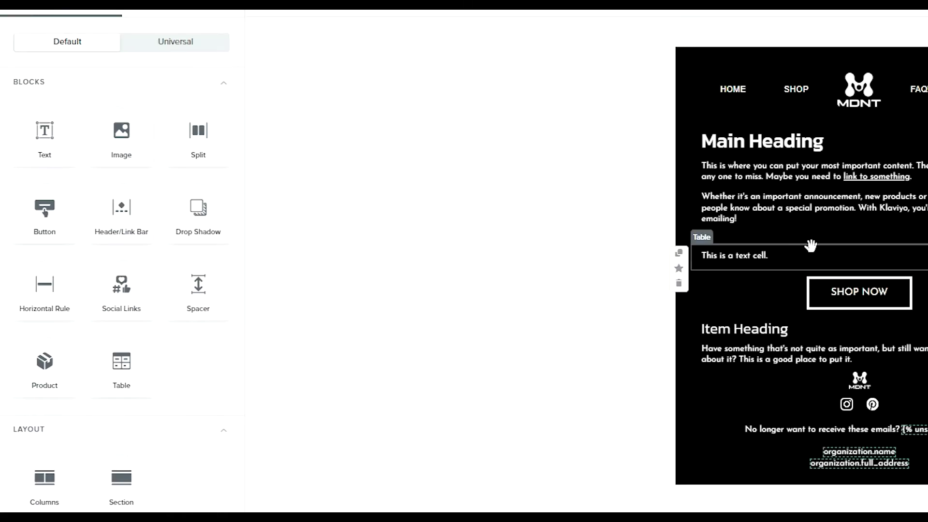
left_click(810, 245)
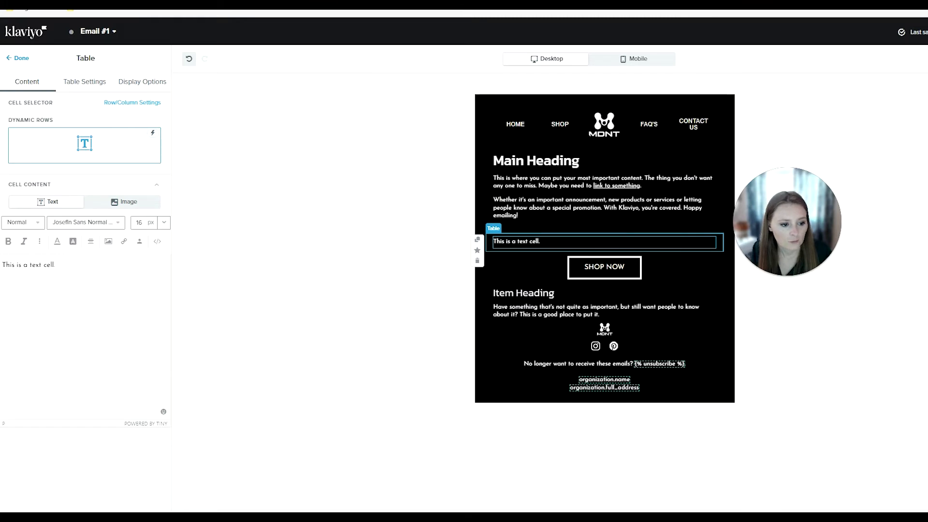
- Centre the table cell text and set its size to 20 px
key("ctrl+a")
left_click(91, 241)
left_click(110, 232)
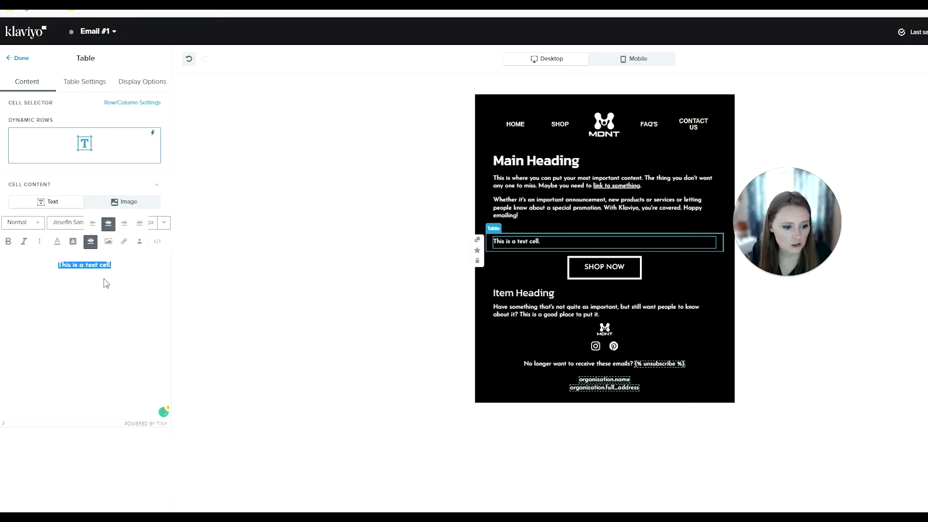
left_click(164, 222)
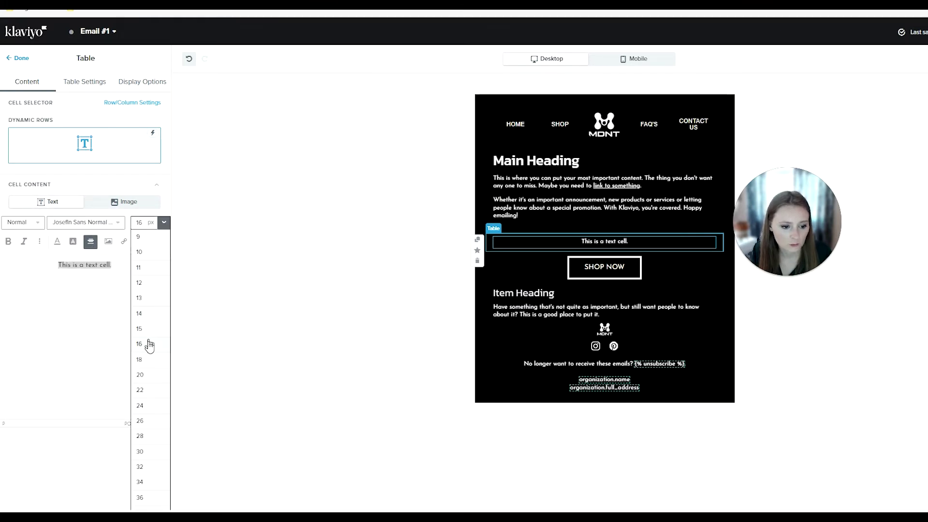
left_click(145, 375)
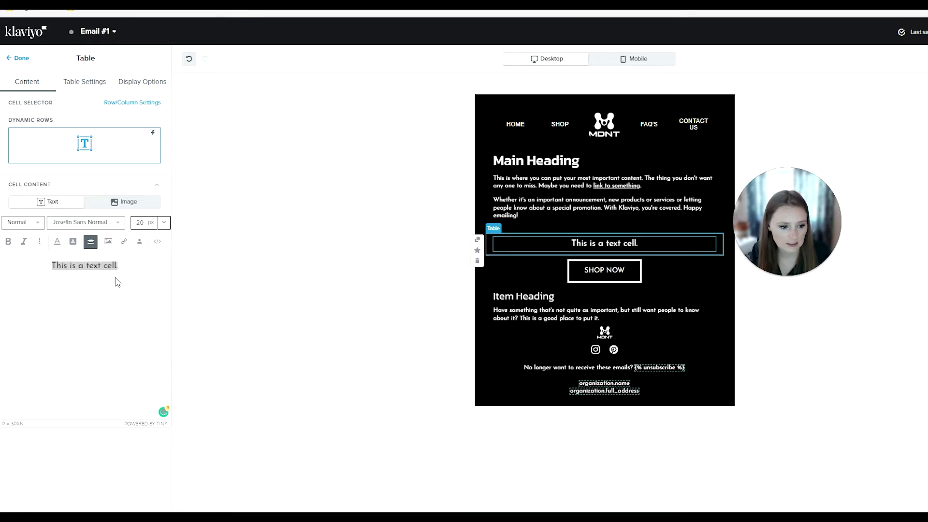
- Replace the cell text with the {{ item.product.title }} variable
left_click(114, 271)
key("ctrl+a")
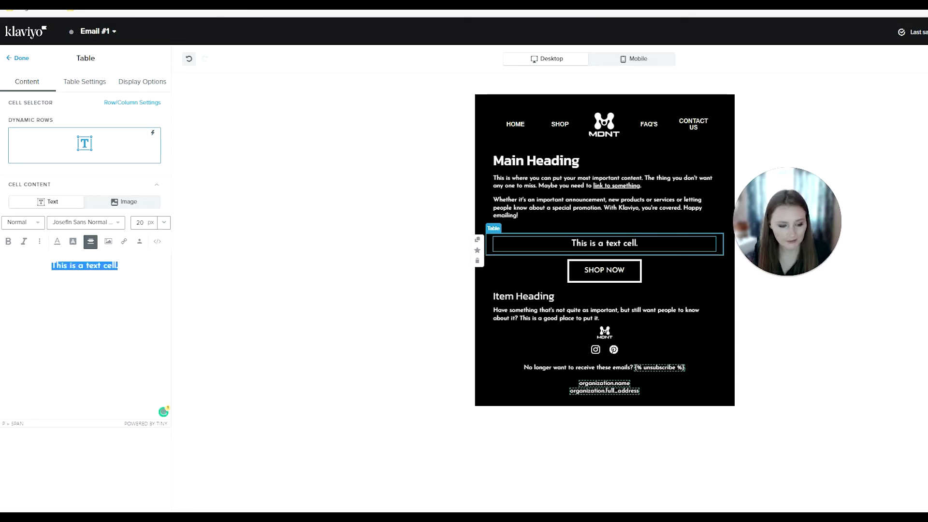
type("items")
key("ctrl+a")
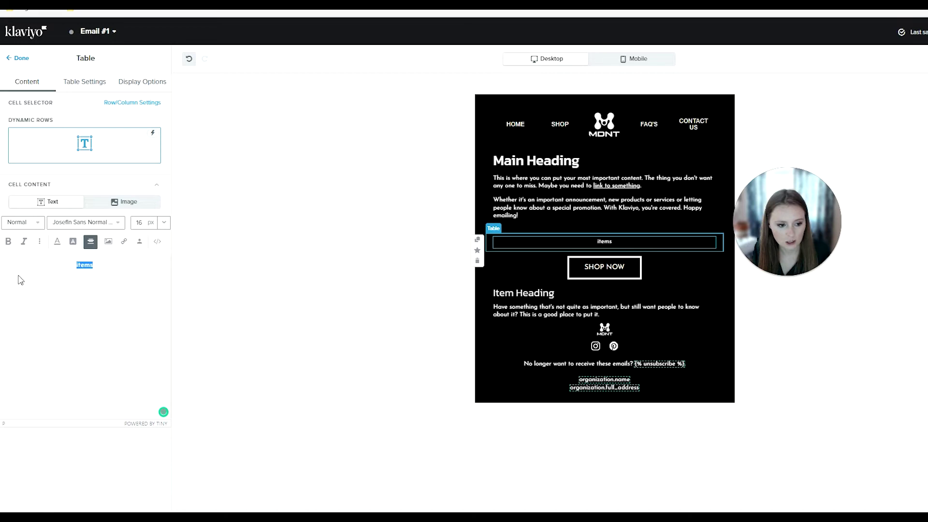
key("BackSpace")
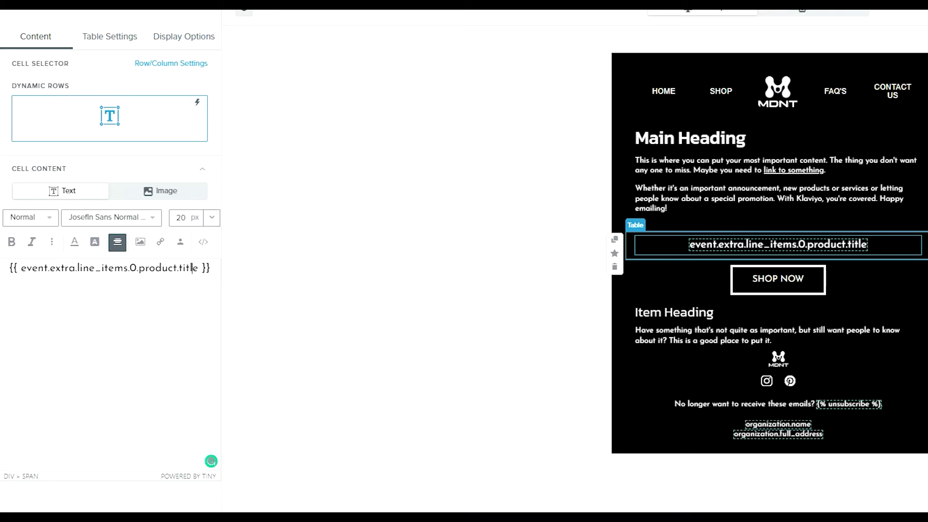
left_click_drag(101, 269, 21, 268)
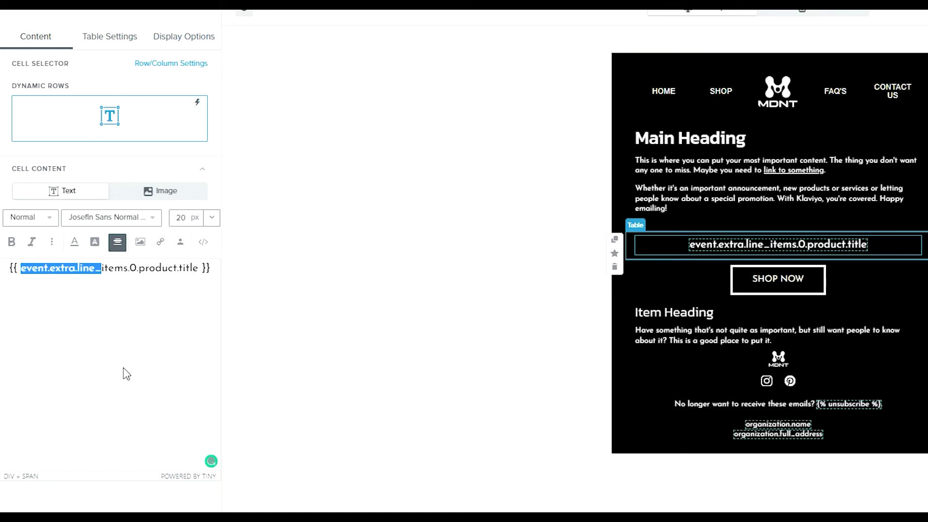
key("BackSpace")
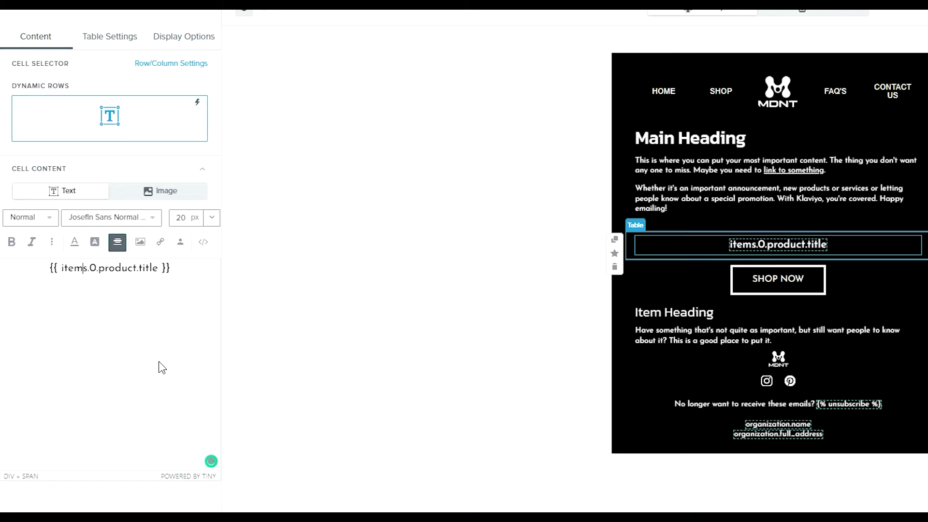
key("Delete")
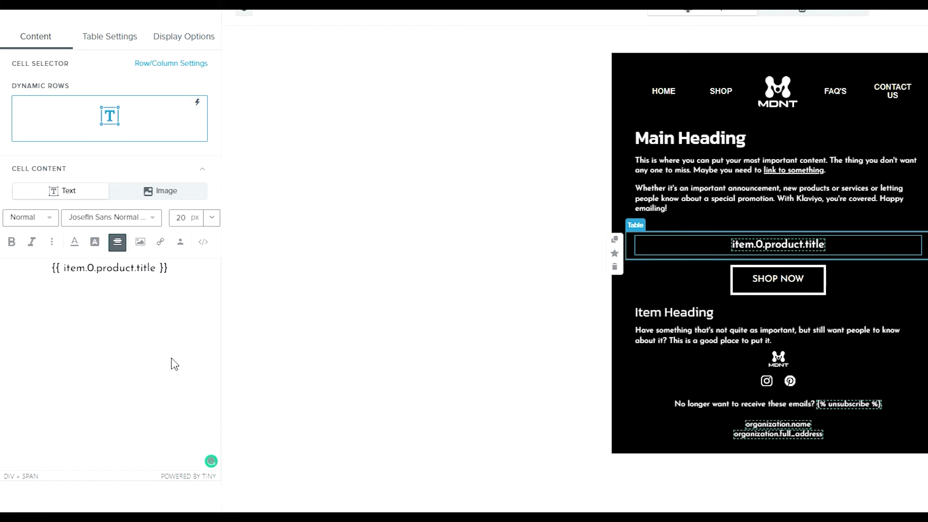
key("shift+Left")
key("shift+Left")
key("shift+Left")
key("Right")
key("Delete")
key("Delete")
key("Delete")
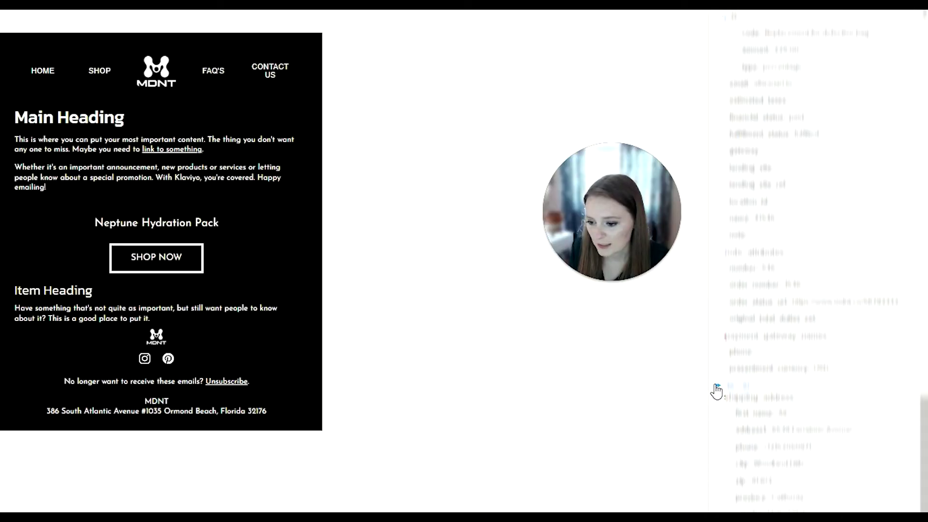
- Copy the product image src variable from the preview's event data
left_click(716, 387)
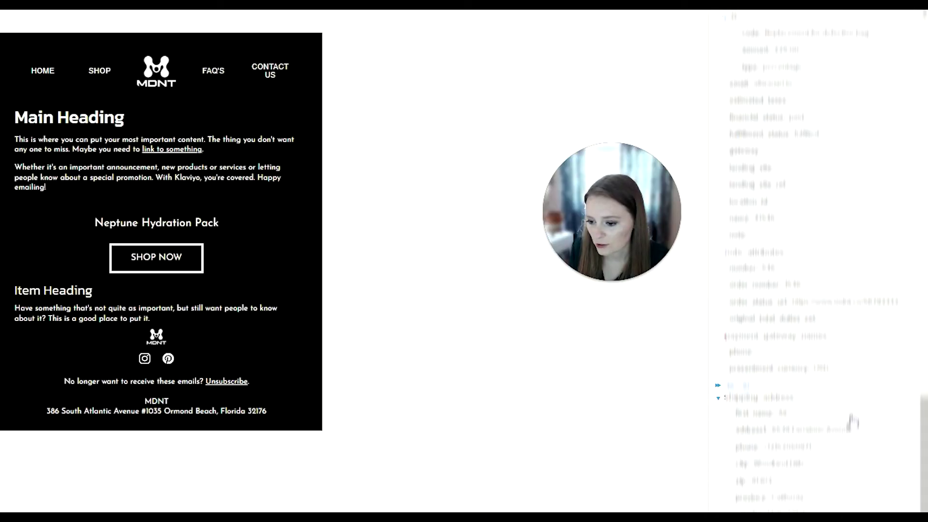
scroll(849, 422, "down", 10)
scroll(853, 419, "down", 10)
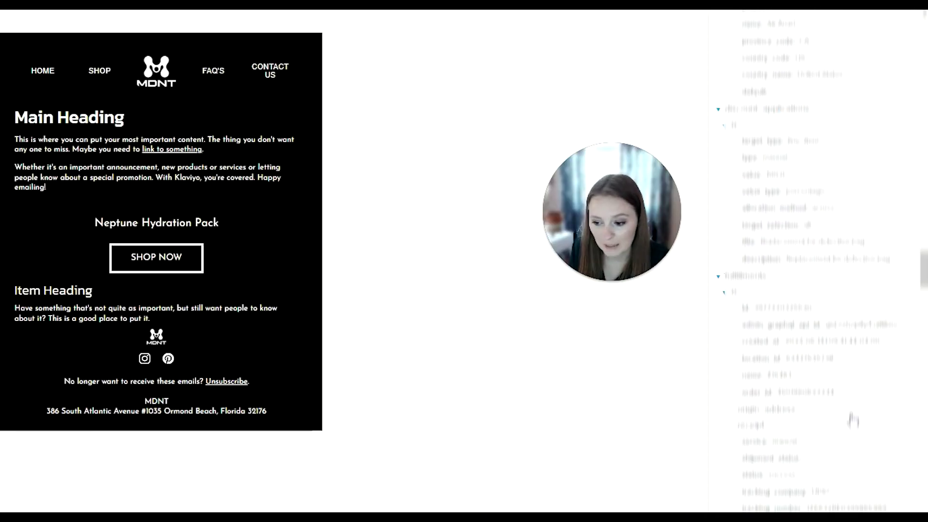
scroll(854, 419, "down", 10)
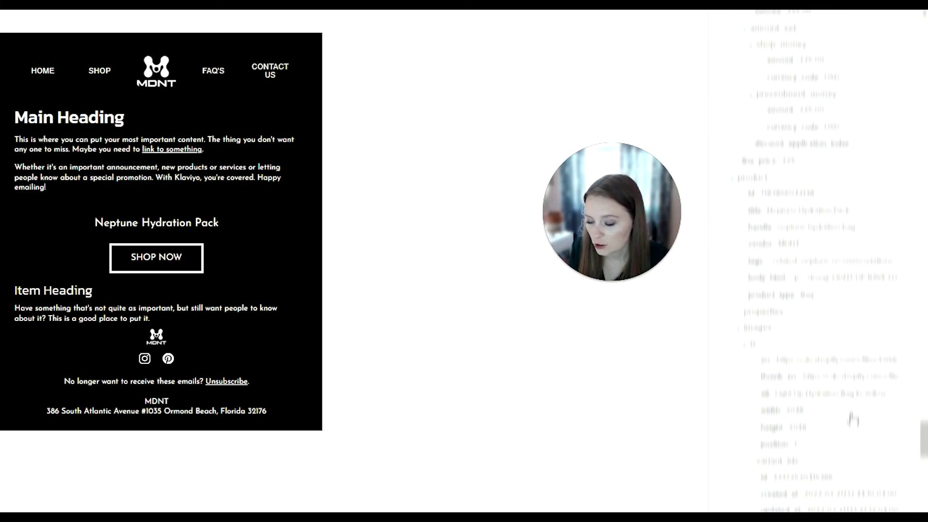
scroll(835, 327, "up", 5)
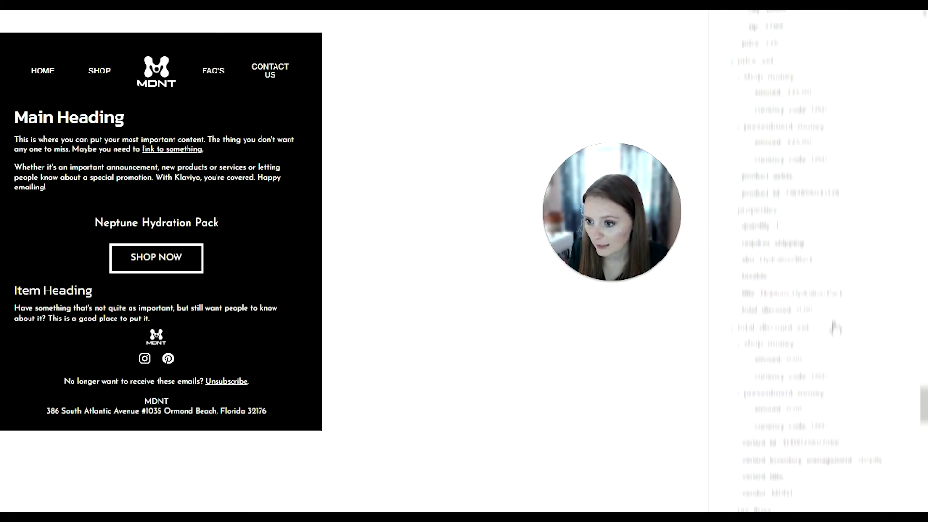
scroll(835, 328, "down", 5)
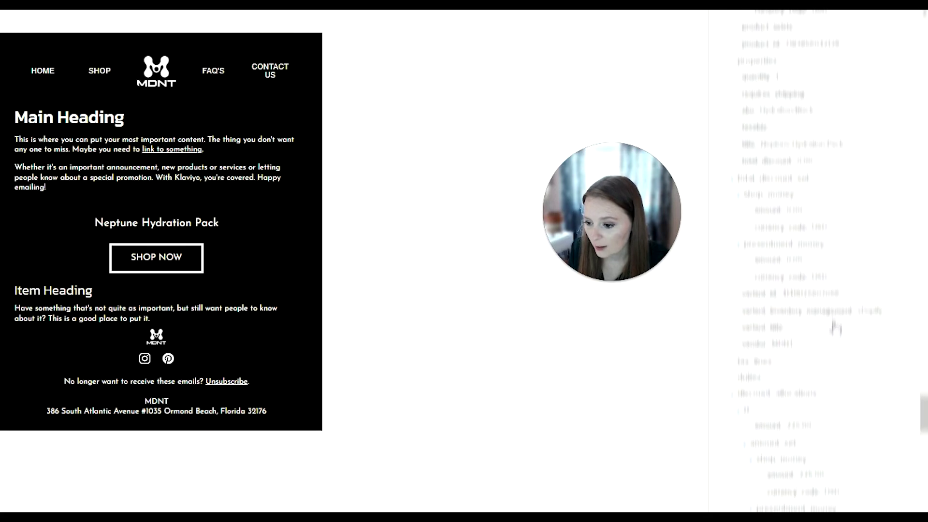
scroll(836, 328, "down", 10)
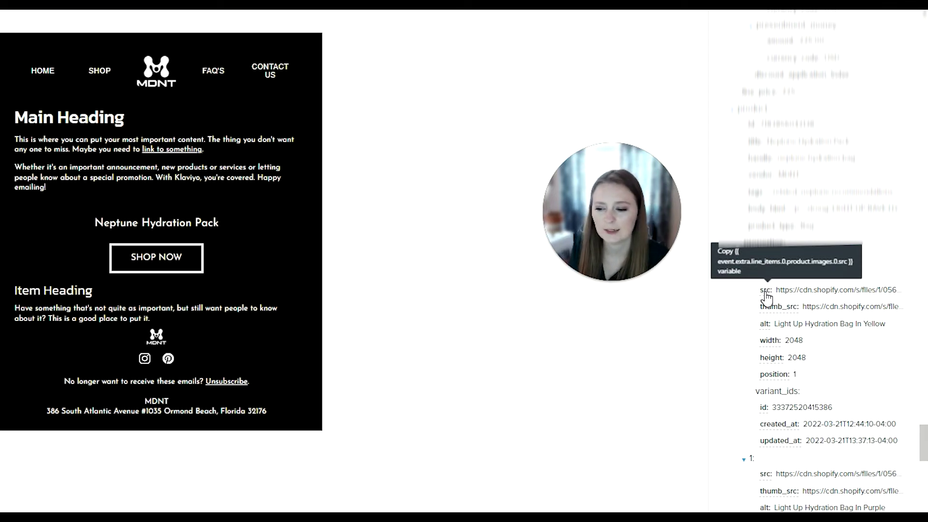
left_click(767, 292)
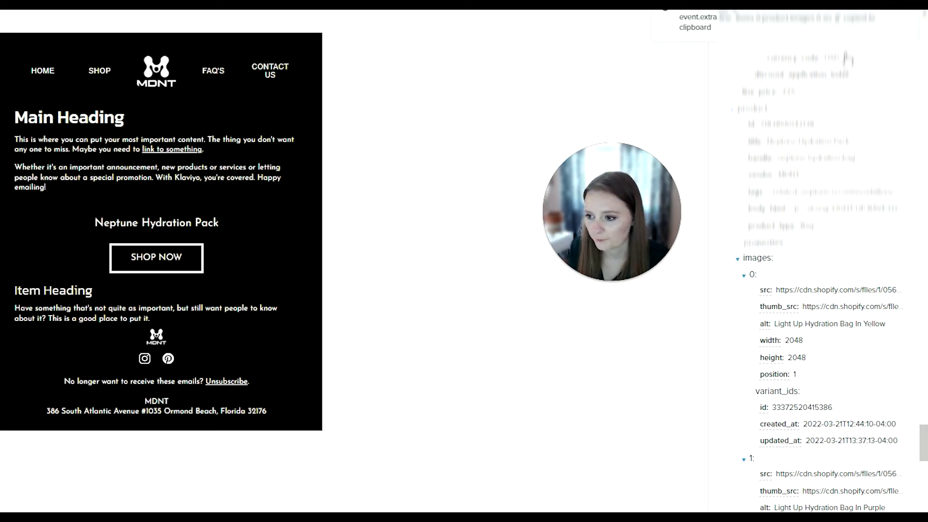
- Add a blank line above the product title in the table cell
key("Escape")
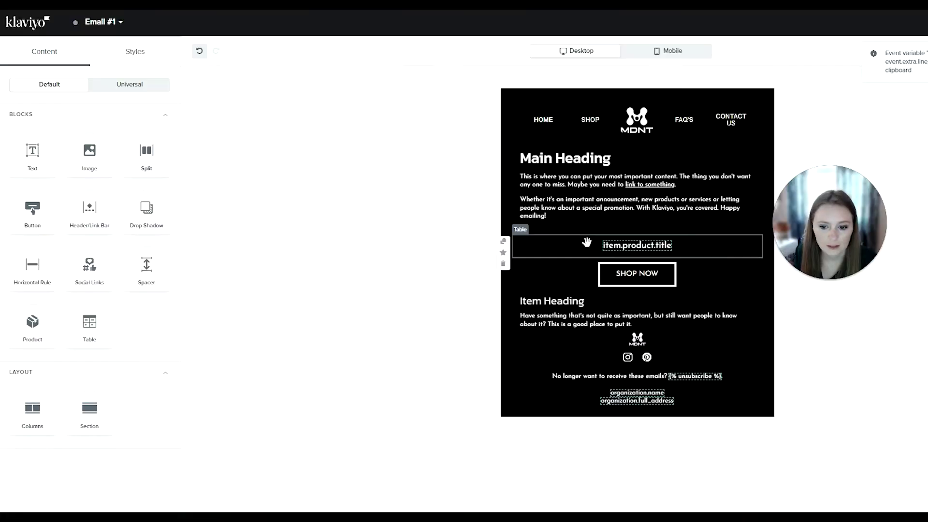
left_click(587, 239)
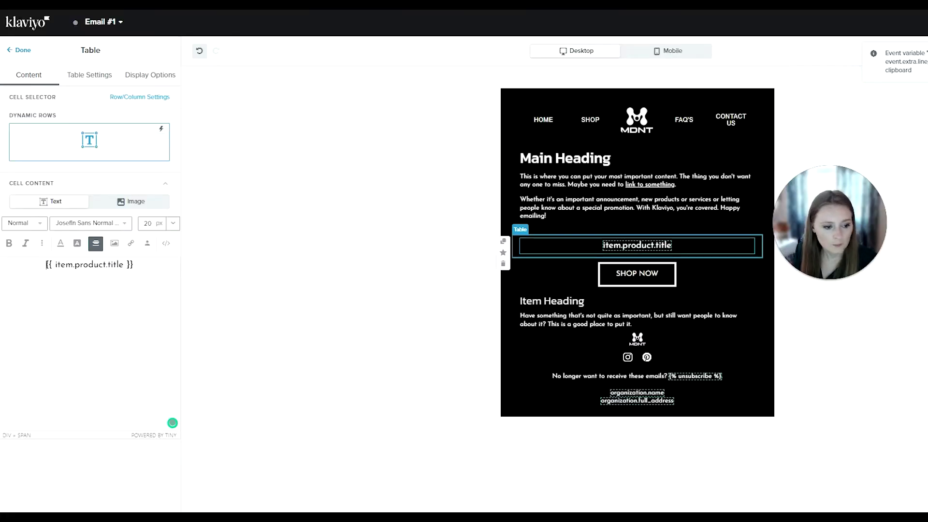
key("Return")
key("Return")
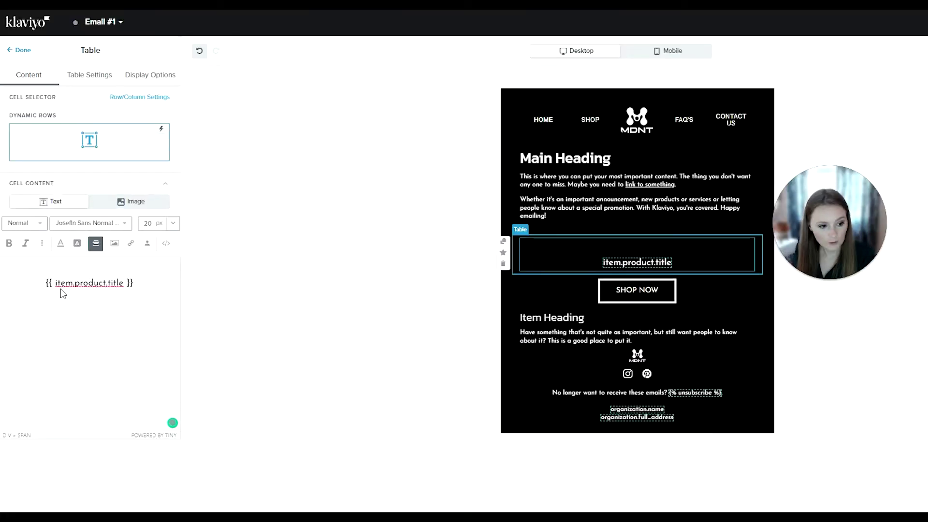
- Insert an image into the cell with URL {{ item.product.images.0.src }}
left_click(115, 243)
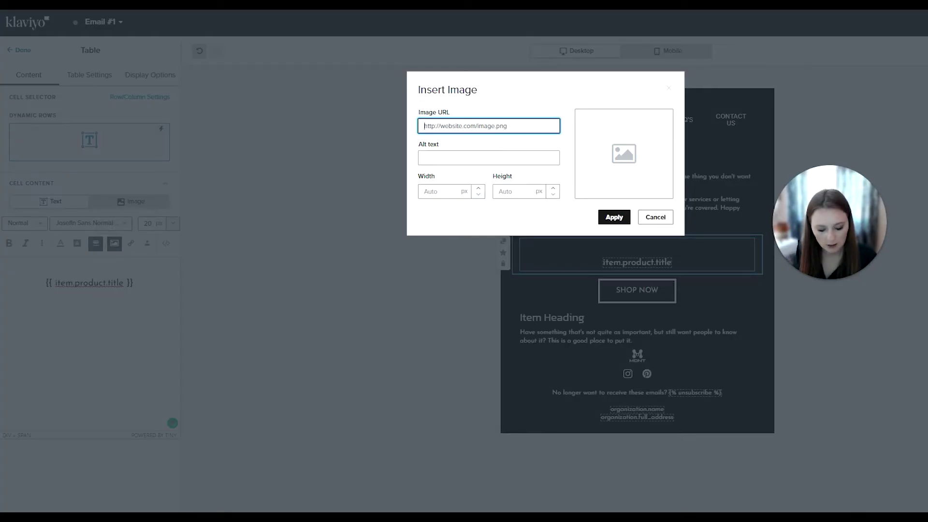
type("{{ event.extra.line_items.0.product.images.0.src }}")
key("Home")
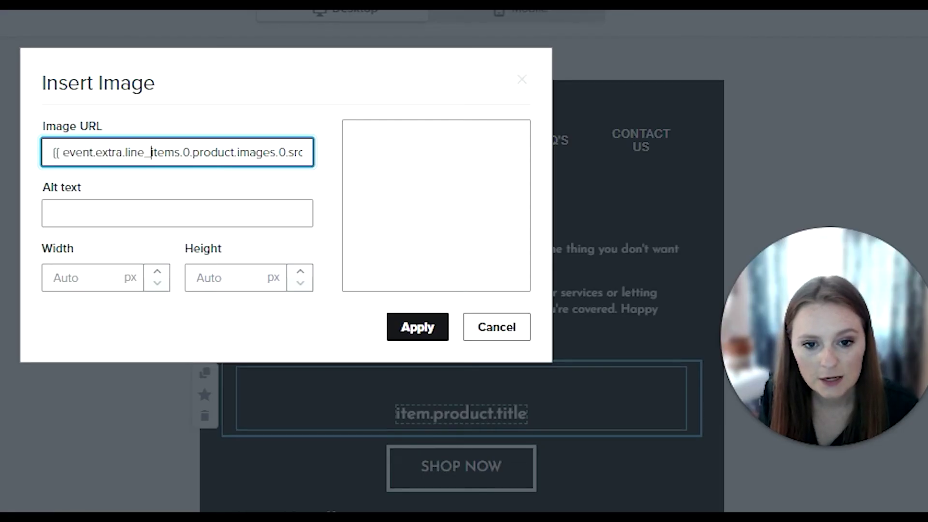
key("shift+Left")
key("shift+Left")
key("shift+Left")
key("shift+Left")
key("shift+Left")
key("shift+Left")
key("shift+Left")
key("shift+Left")
key("shift+Left")
key("shift+Left")
key("shift+Left")
key("shift+Left")
key("shift+Left")
key("shift+Left")
key("shift+Left")
key("shift+Left")
key("shift+Left")
key("BackSpace")
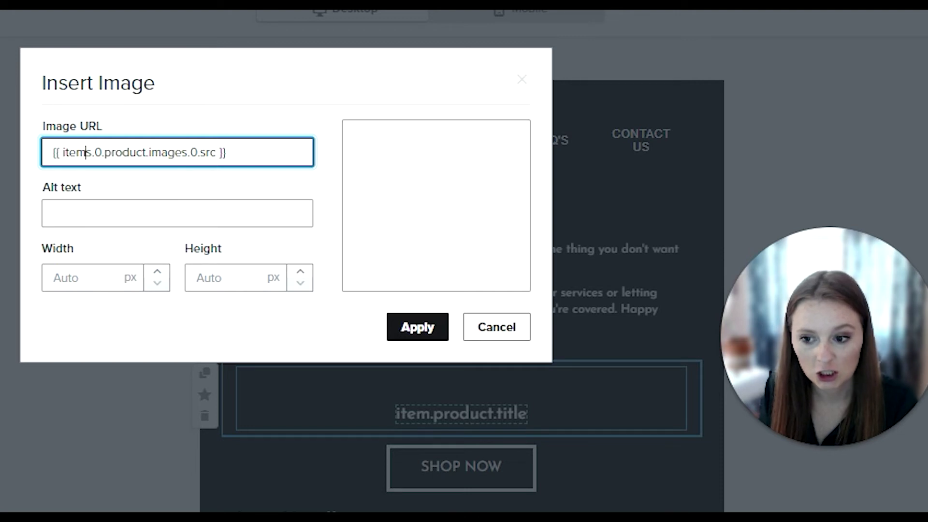
key("BackSpace")
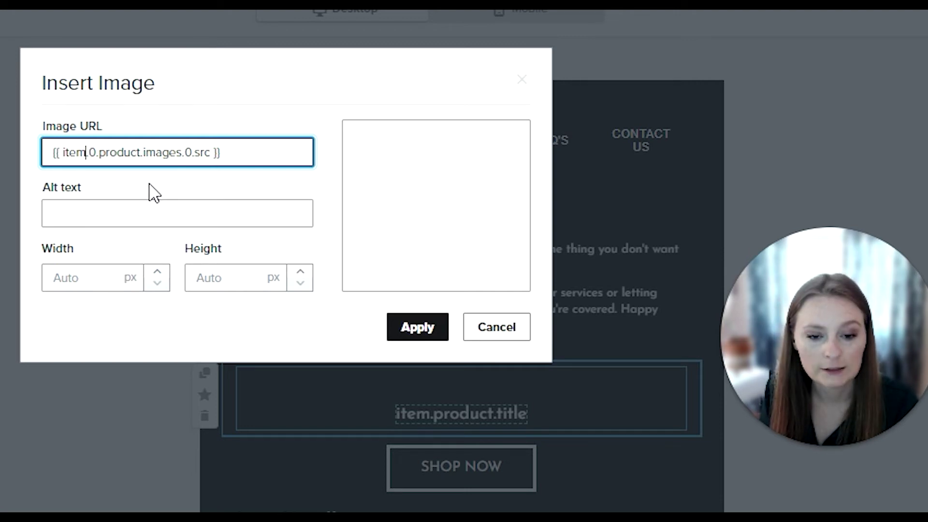
key("Delete")
key("Delete")
left_click_drag(166, 152, 181, 153)
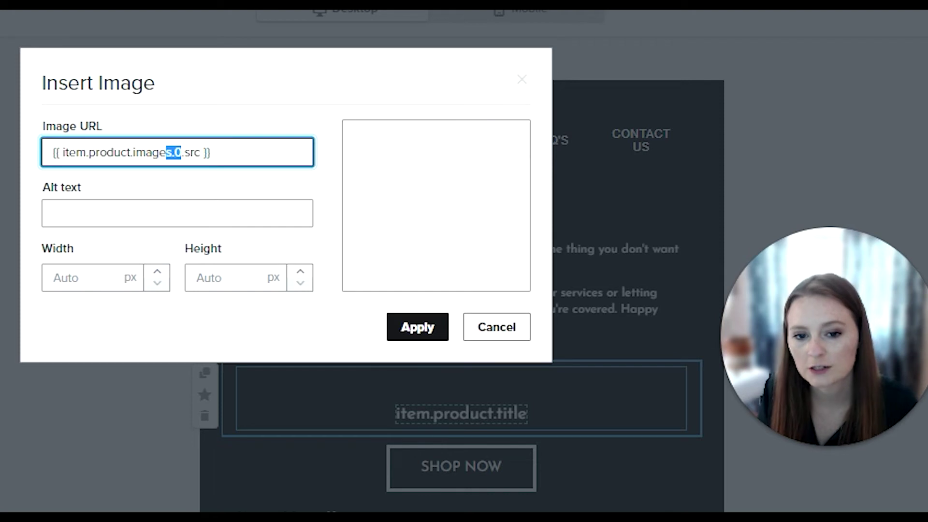
left_click(203, 152)
double_click(181, 152)
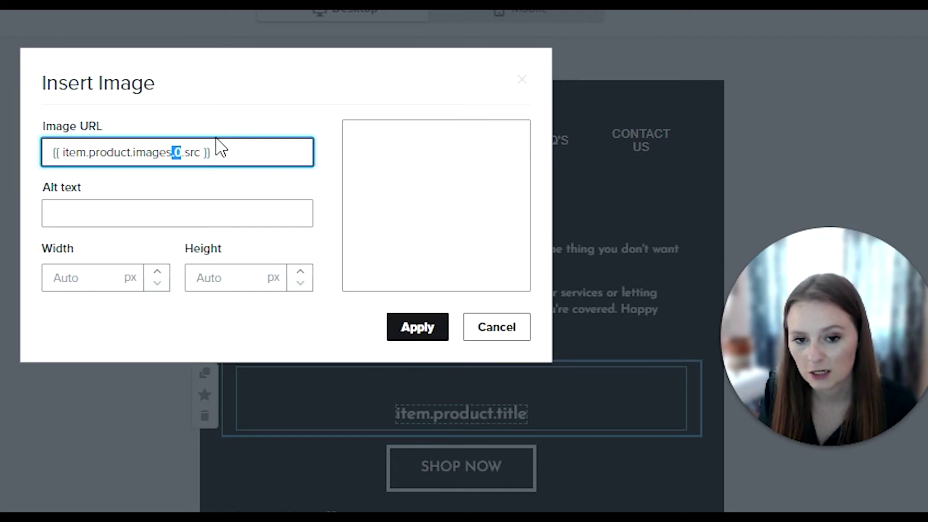
- Set the image width to 400, apply it, and check the cell's HTML source
left_click(87, 278)
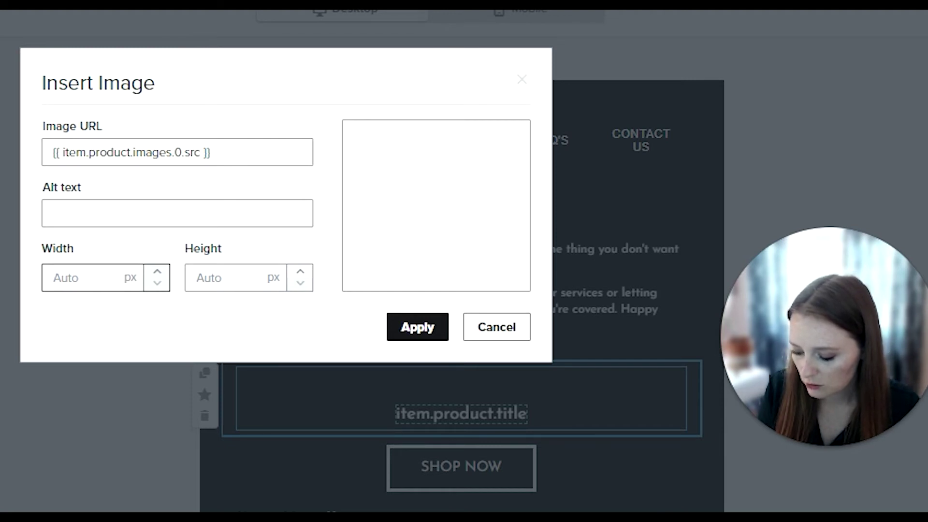
type("400")
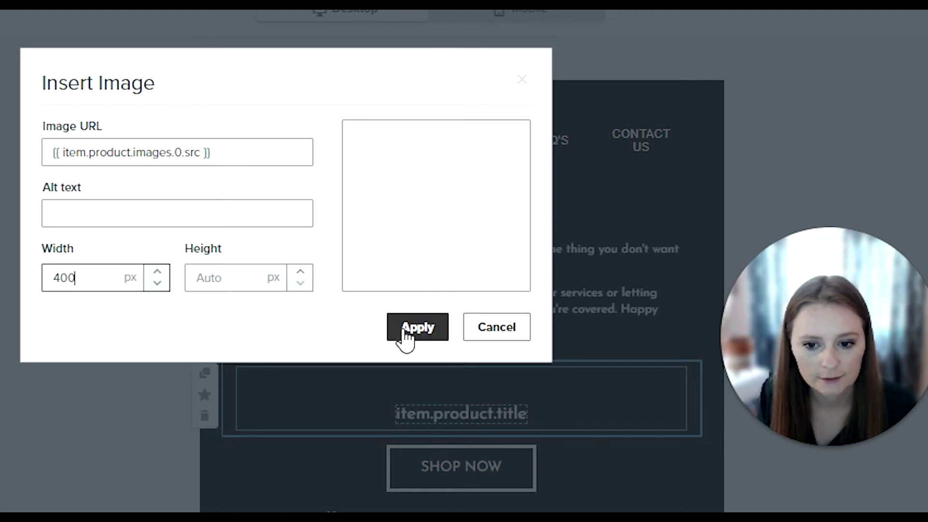
left_click(405, 332)
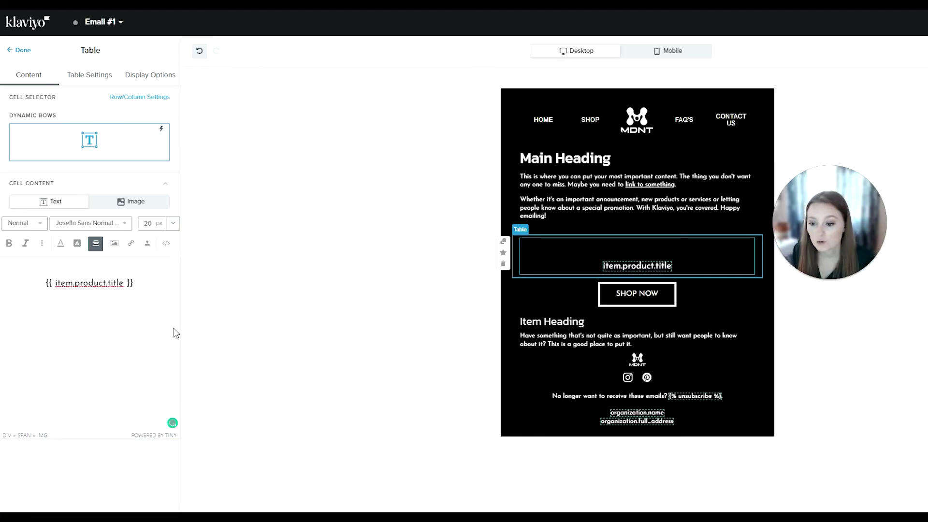
triple_click(91, 274)
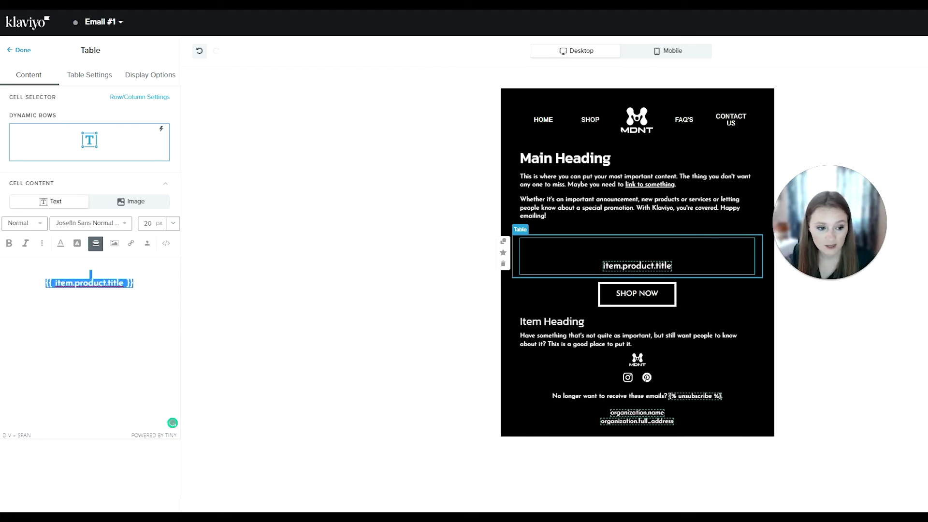
left_click(166, 244)
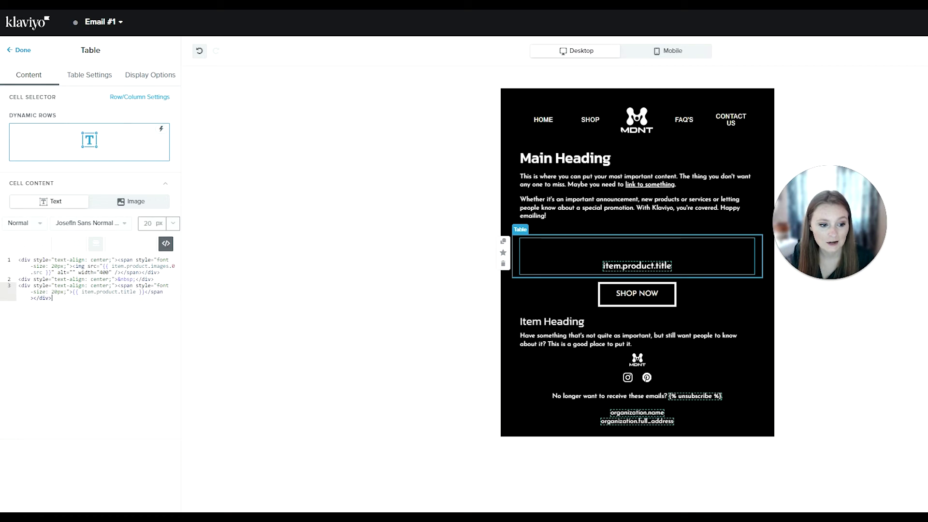
- Leave the HTML source view and scroll the preview to check the product rows
left_click(165, 243)
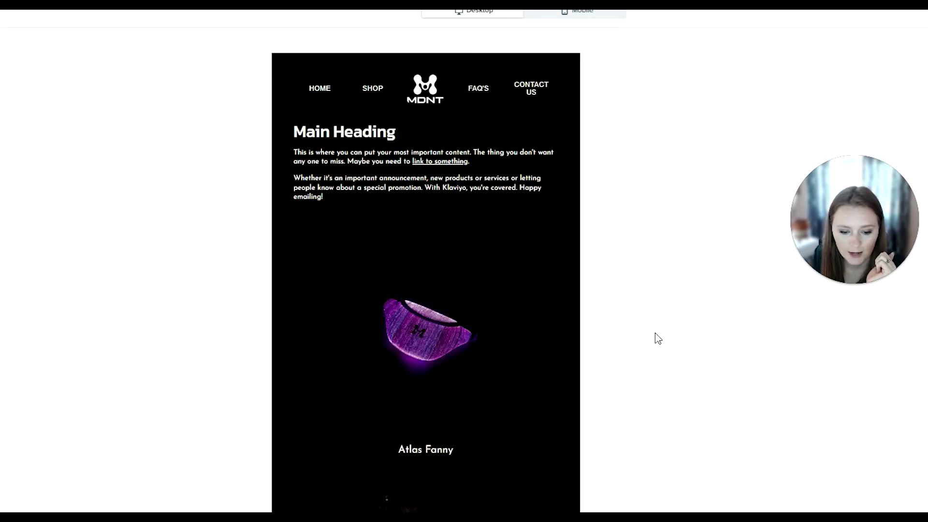
scroll(680, 290, "down", 4)
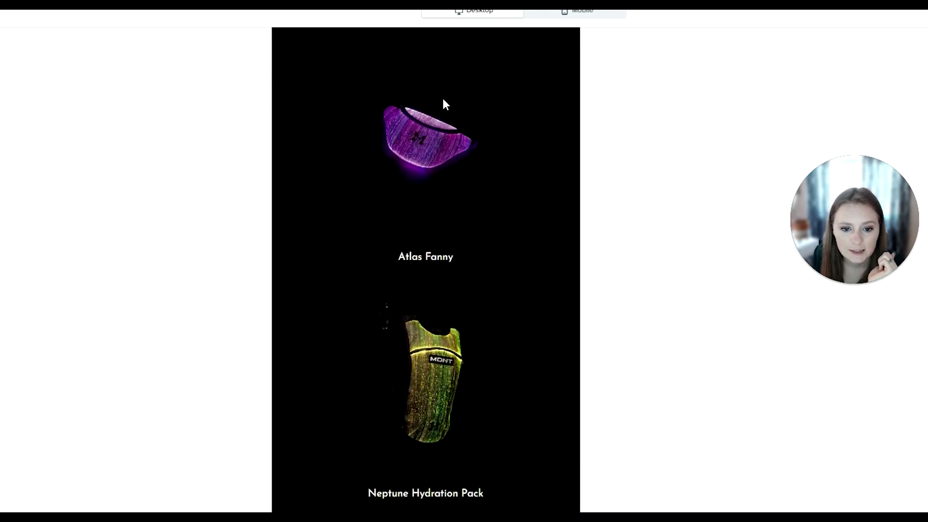
scroll(633, 181, "down", 3)
scroll(692, 321, "up", 8)
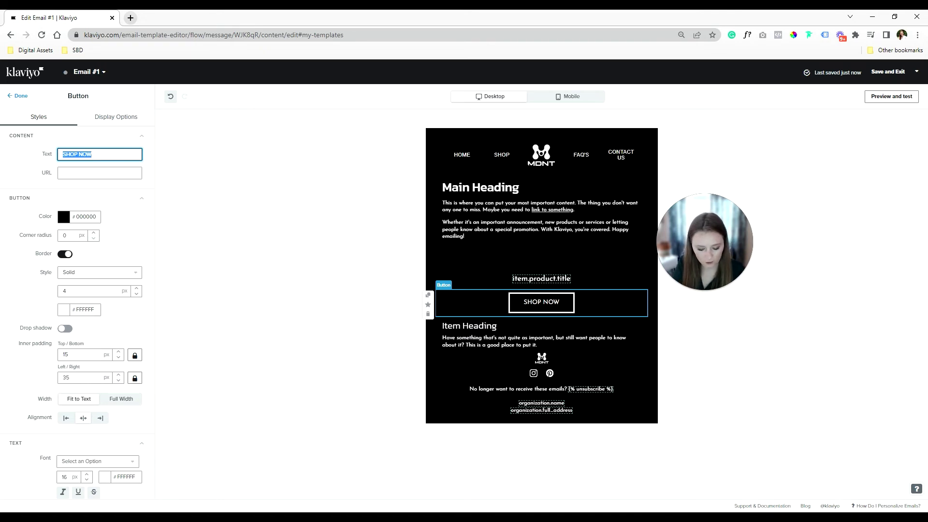
- Change the button label to TRACK MY ORDER and view it in the preview
type("TRACK MY ORDER")
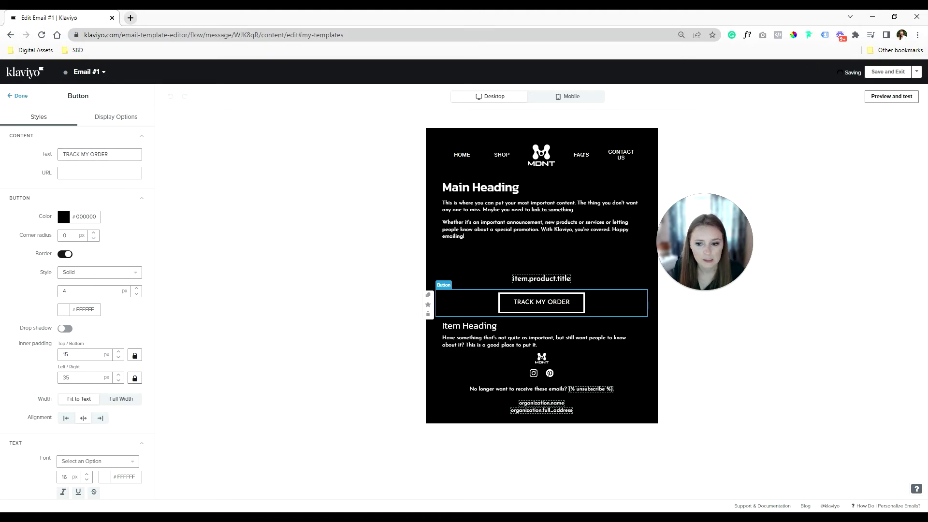
left_click(28, 96)
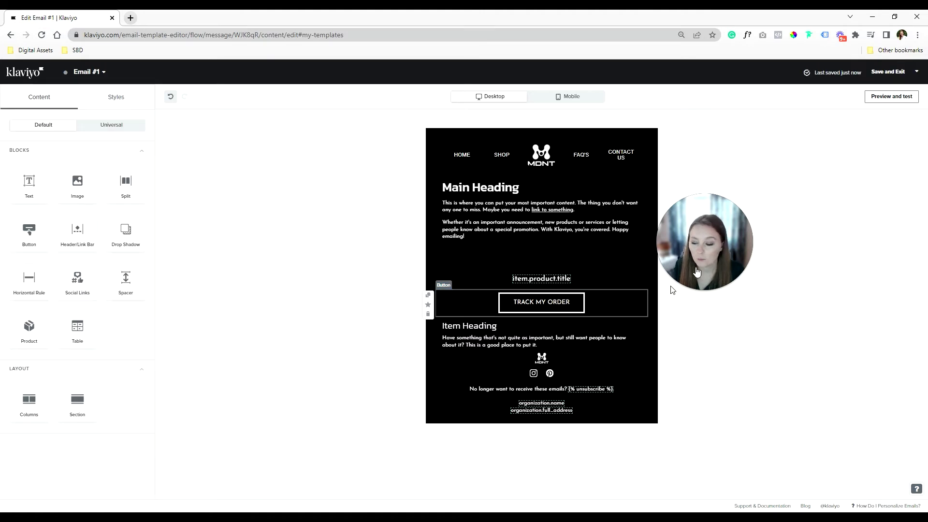
left_click(877, 98)
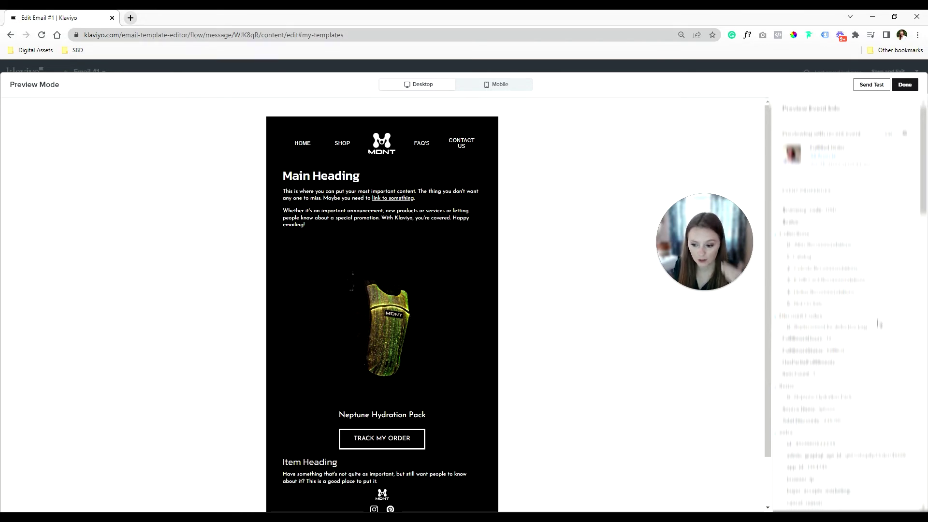
- Find tracking_url in the preview's sample event data and copy it
scroll(880, 324, "down", 10)
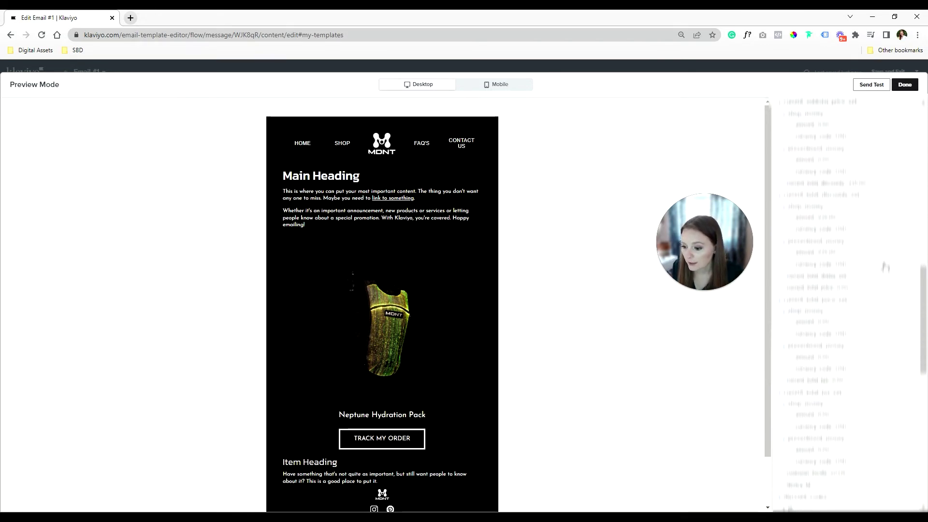
scroll(886, 267, "down", 10)
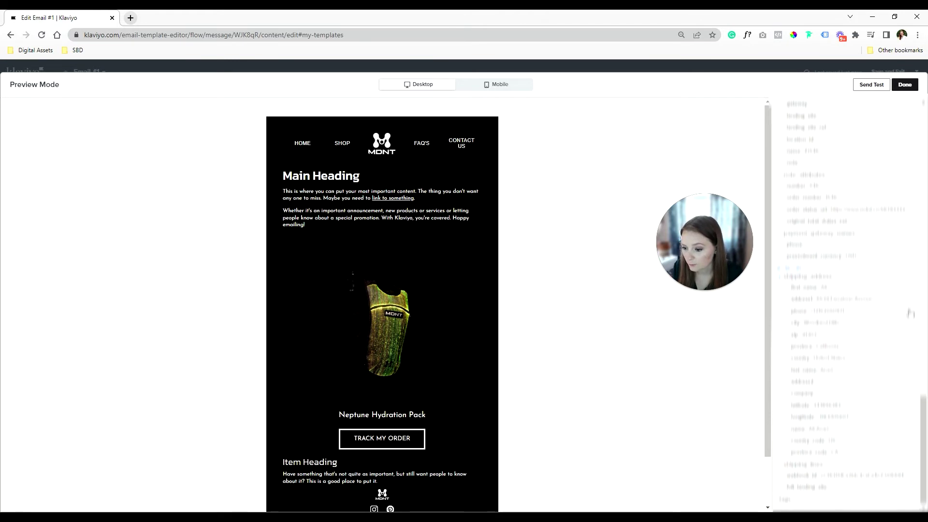
scroll(899, 316, "up", 15)
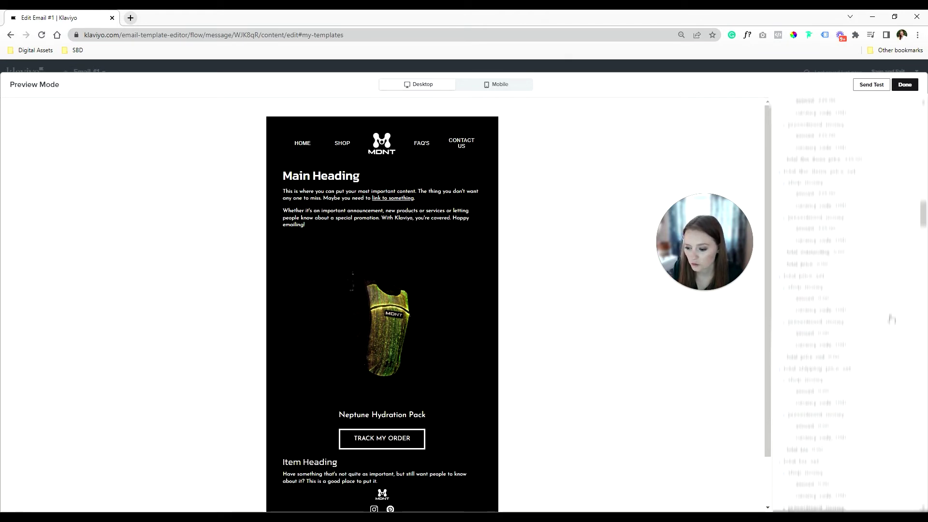
scroll(892, 319, "down", 5)
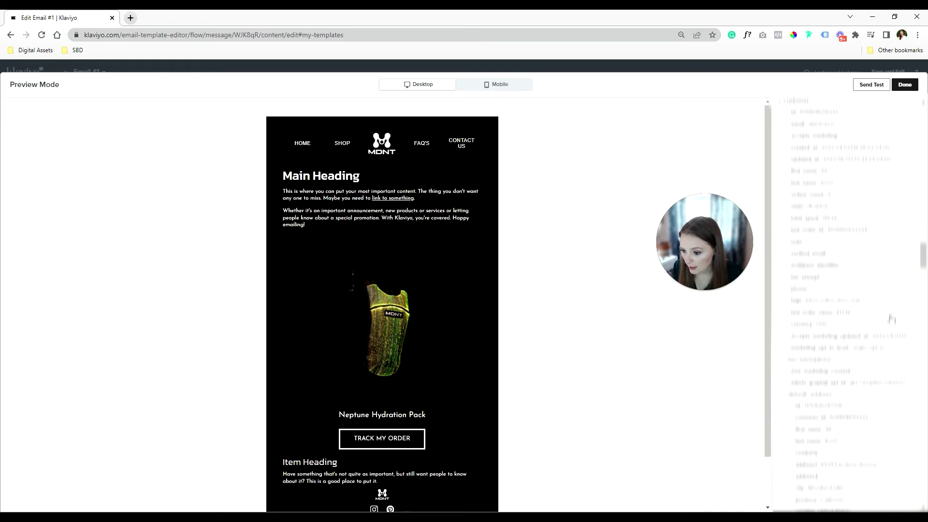
scroll(892, 319, "down", 6)
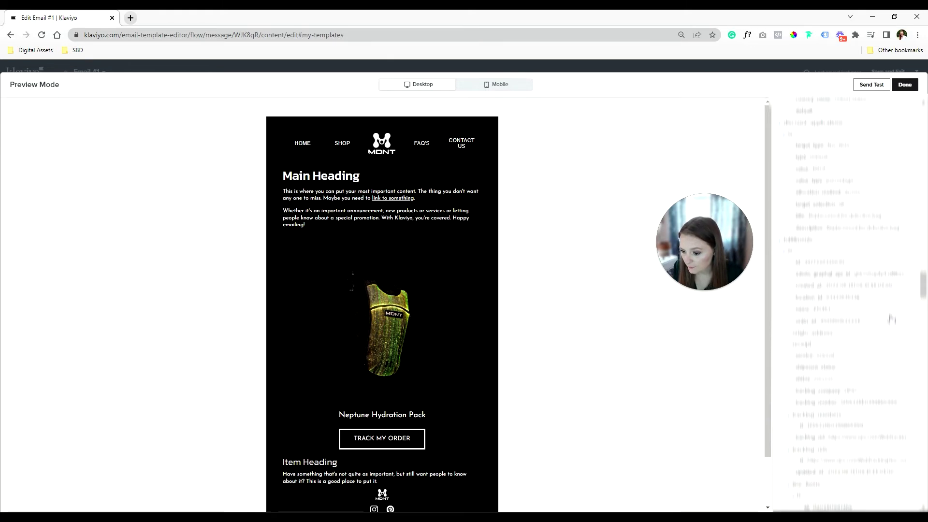
scroll(892, 319, "down", 2)
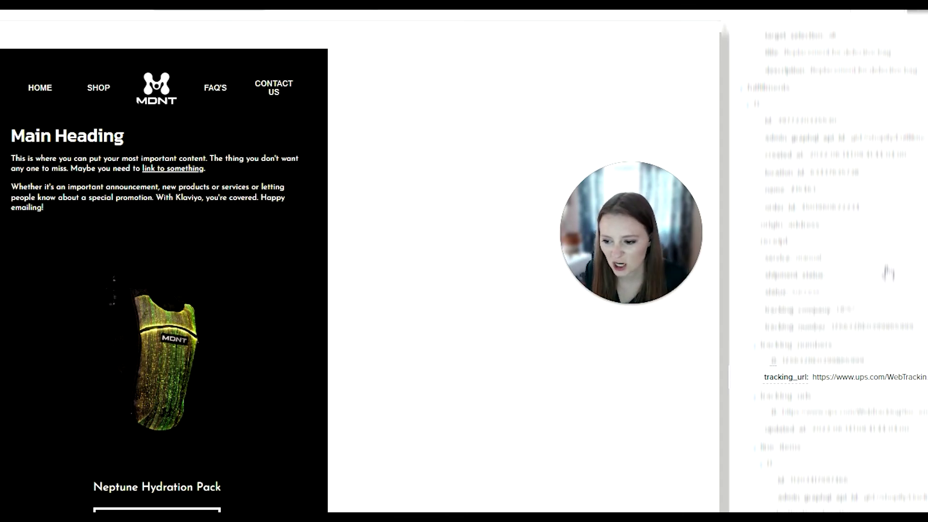
mouse_move(786, 385)
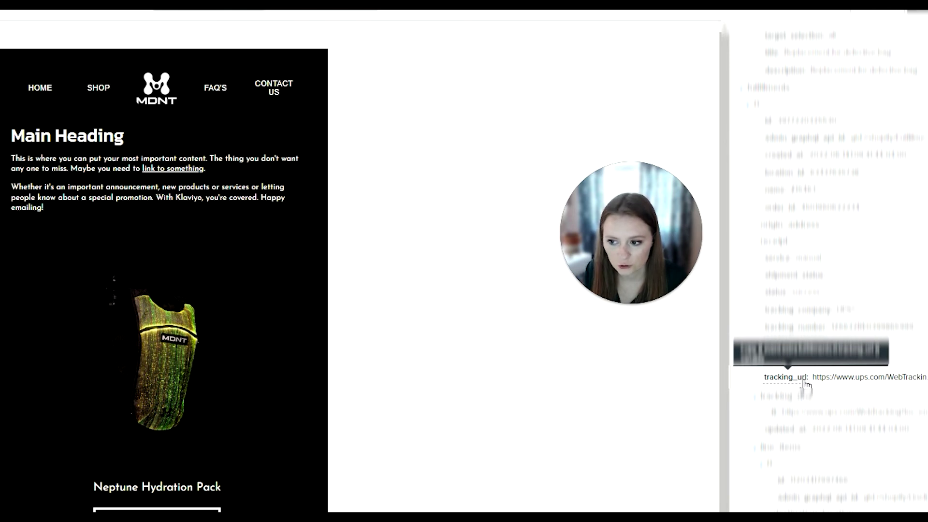
left_click(807, 385)
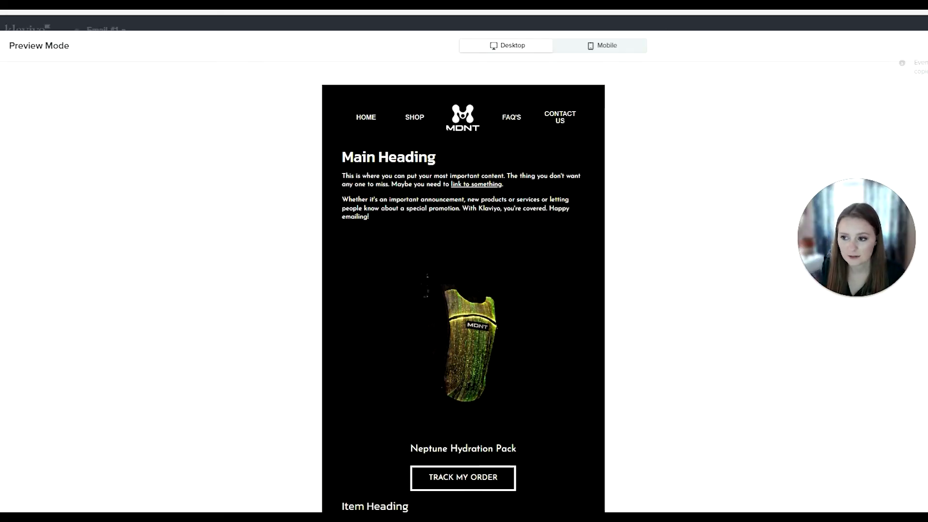
- Set the TRACK MY ORDER button's link to the pasted tracking_url variable
key("Escape")
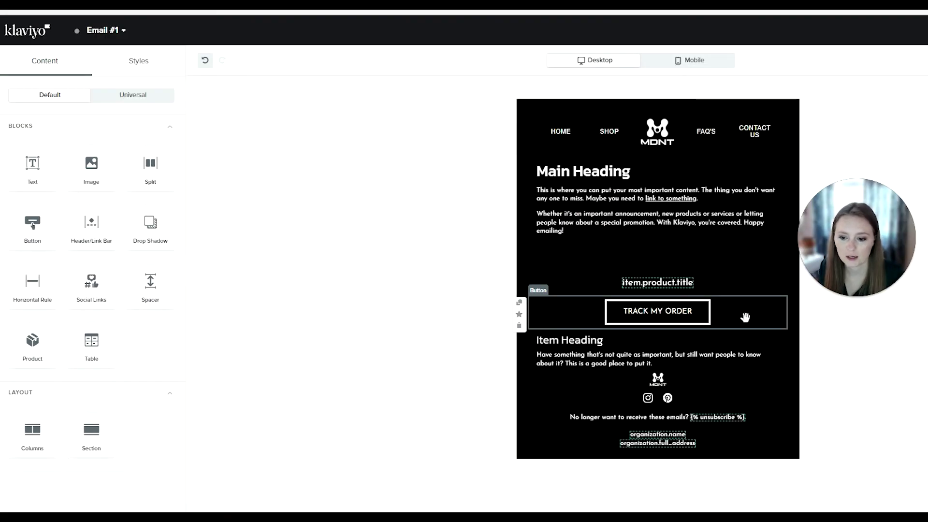
left_click(658, 313)
left_click(118, 154)
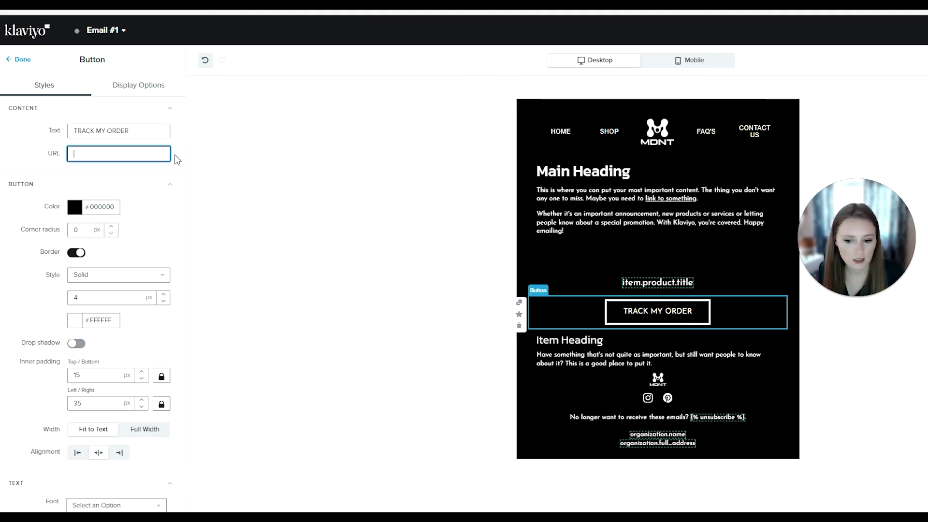
key("ctrl+v")
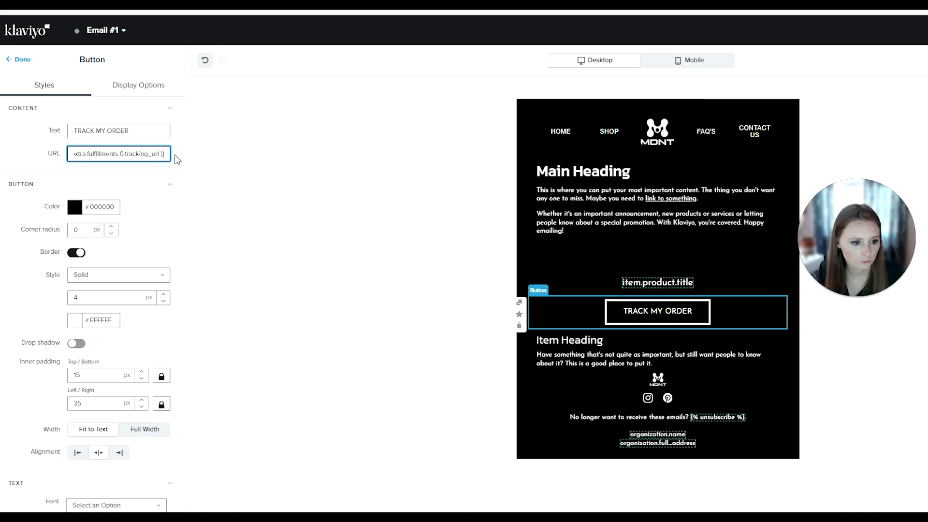
left_click_drag(165, 154, 24, 153)
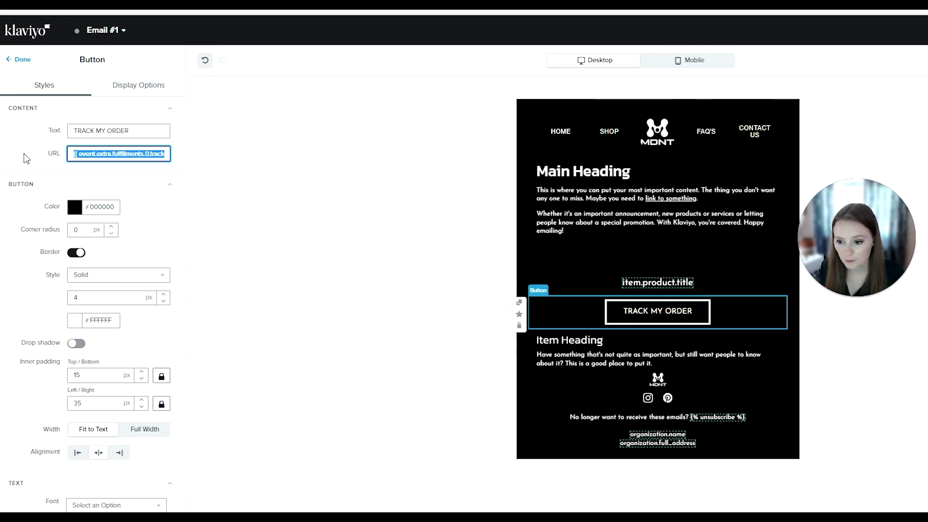
- Duplicate the TRACK MY ORDER button and place the copy above the product title
left_click(20, 59)
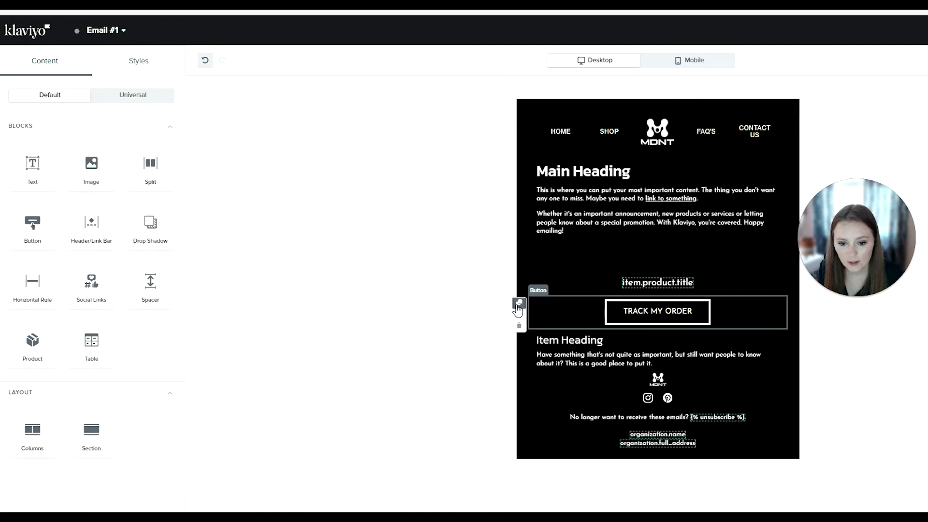
left_click(731, 306)
left_click_drag(731, 305, 714, 237)
- Centre-align all text in the Main Heading block
left_click(617, 220)
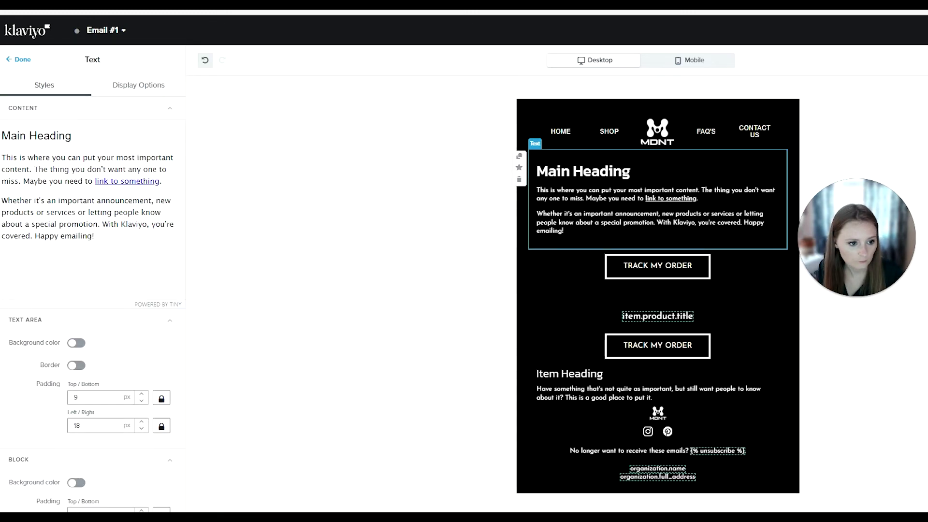
left_click_drag(91, 232, 3, 137)
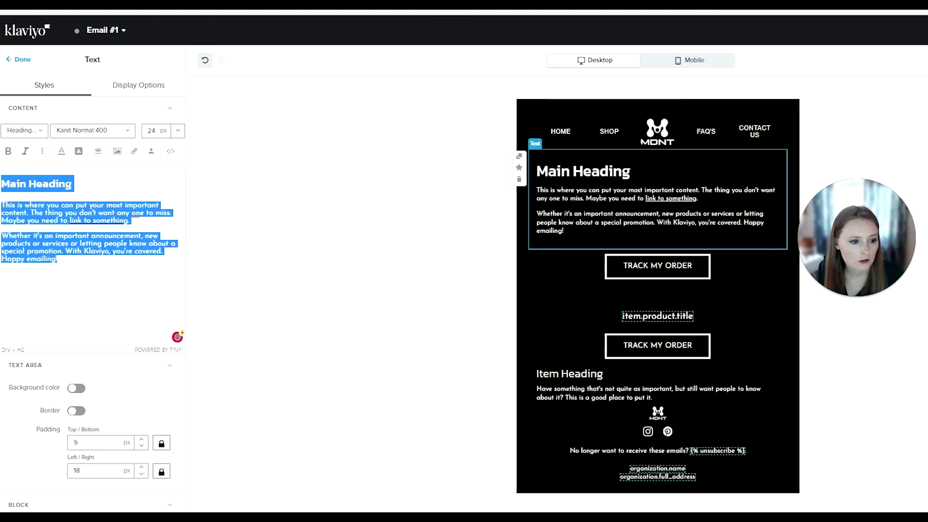
left_click(98, 151)
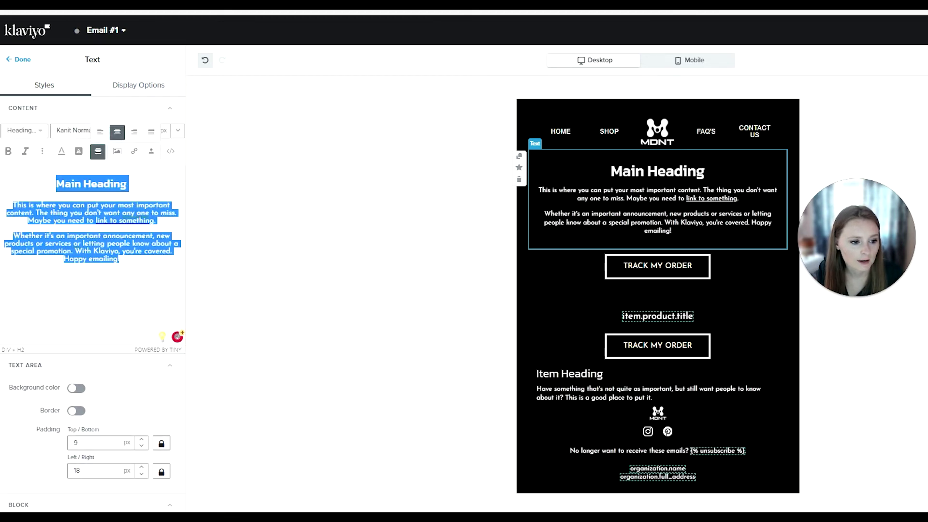
- Retitle the heading 'Get Ready To Party' and trim the shipped-order body text
left_click(127, 184)
left_click_drag(127, 184, 56, 183)
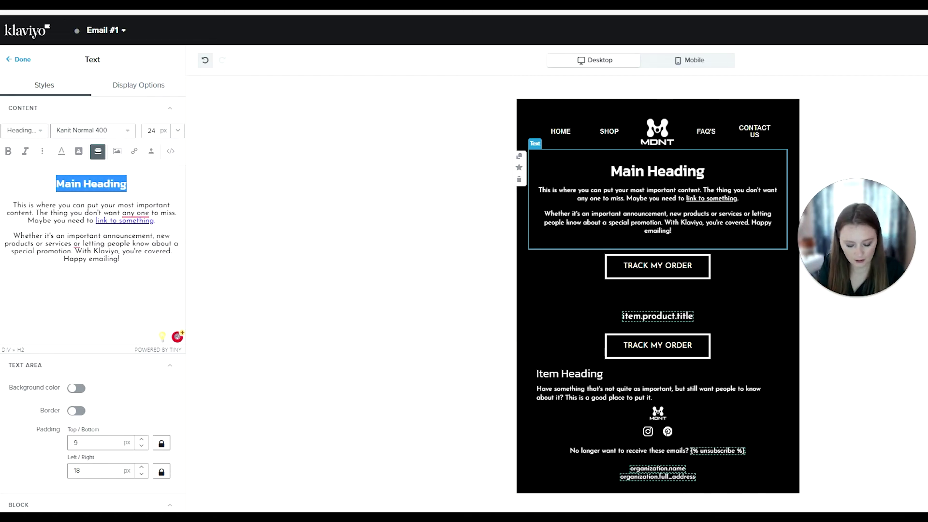
type("Ready To")
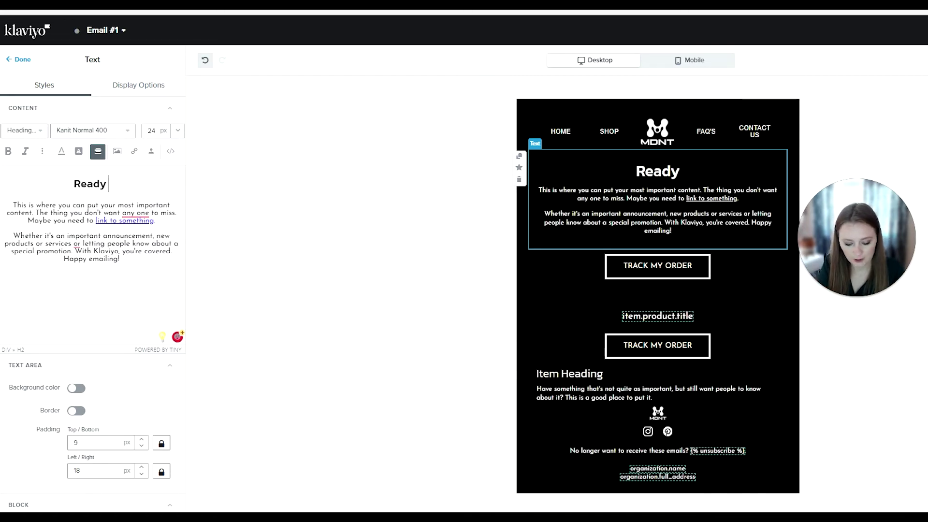
key("BackSpace")
key("BackSpace")
key("BackSpace")
key("BackSpace")
key("BackSpace")
key("BackSpace")
key("BackSpace")
key("BackSpace")
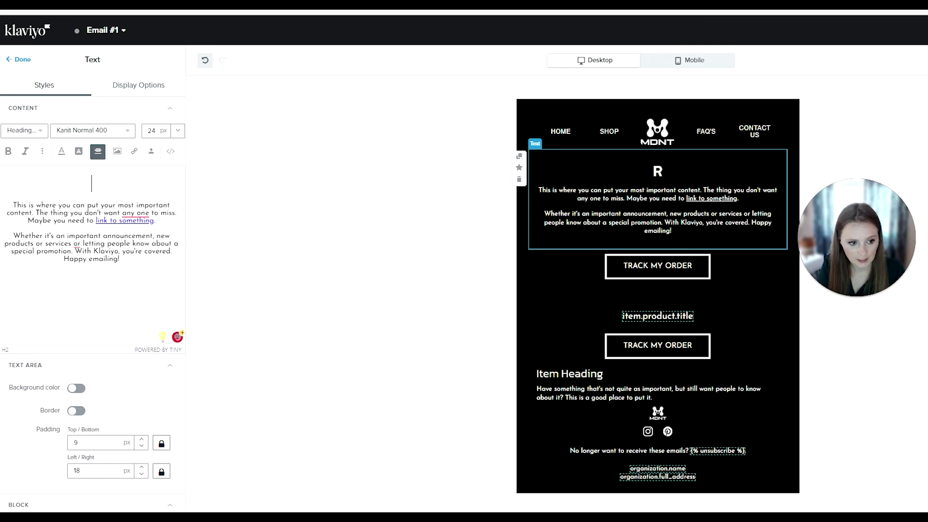
type("Get Ready T")
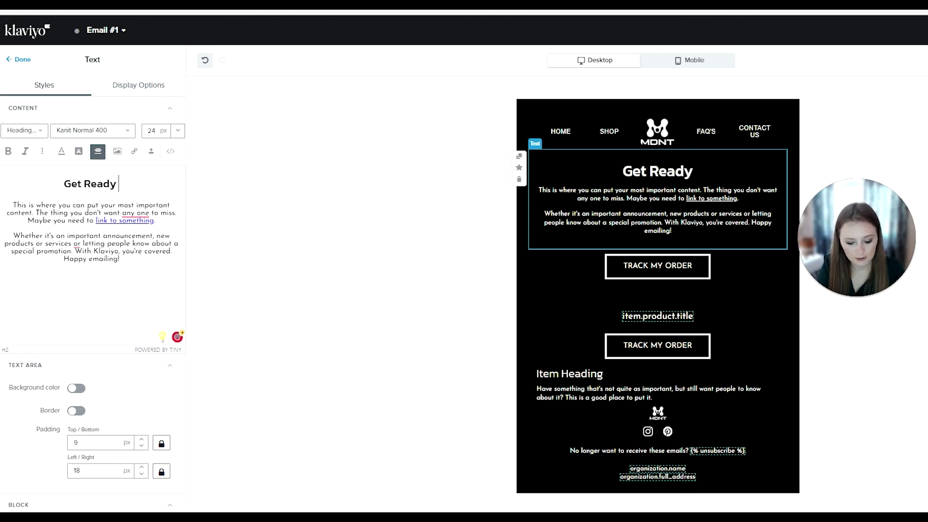
type("o Party")
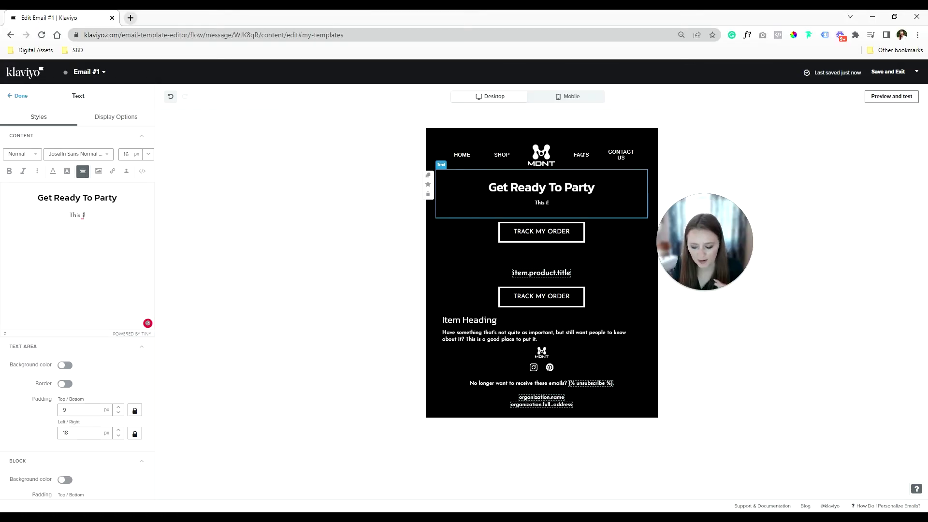
key("BackSpace")
key("BackSpace")
key("BackSpace")
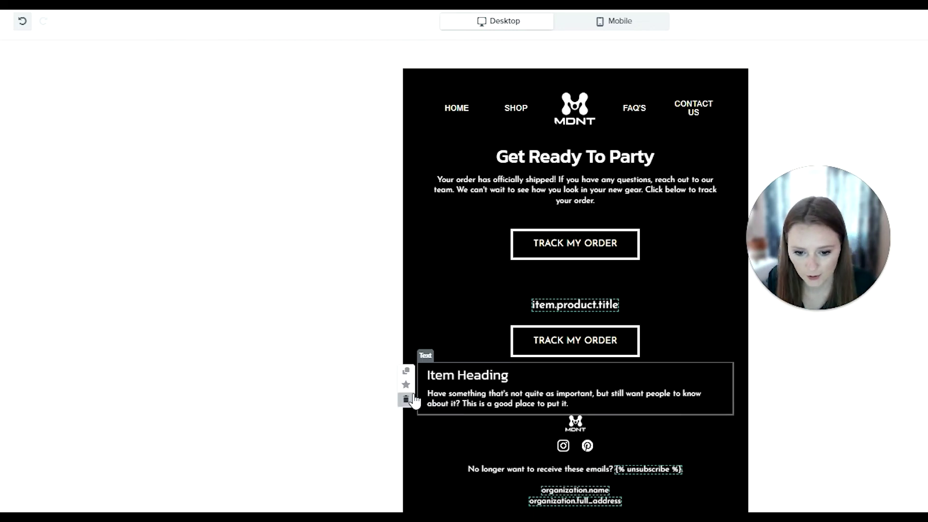
- Delete the Item Heading block and test the tracking button's link in a new tab
left_click(406, 402)
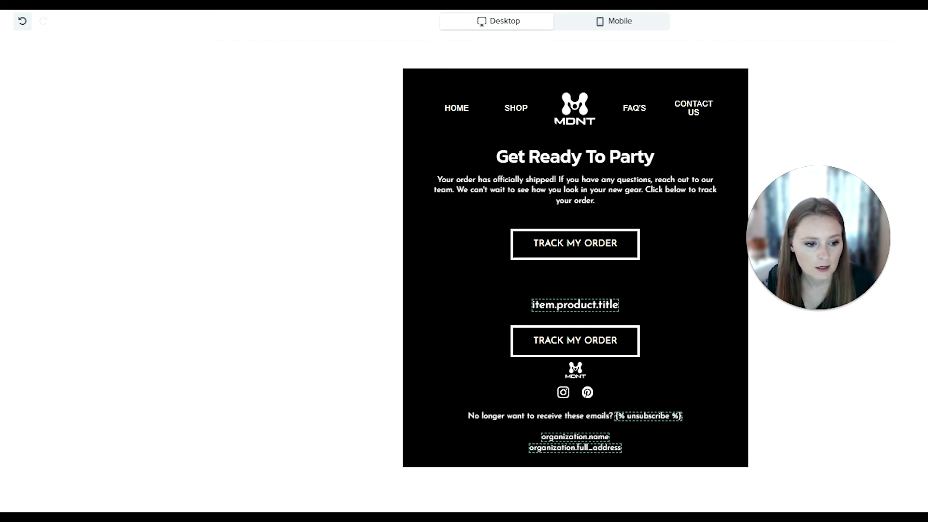
left_click_drag(290, 309, 532, 363)
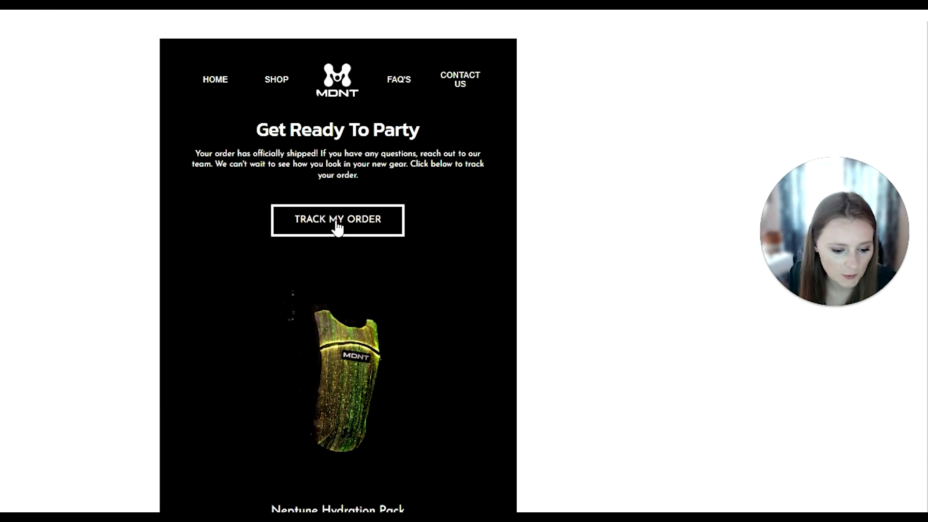
right_click(335, 224)
left_click(400, 234)
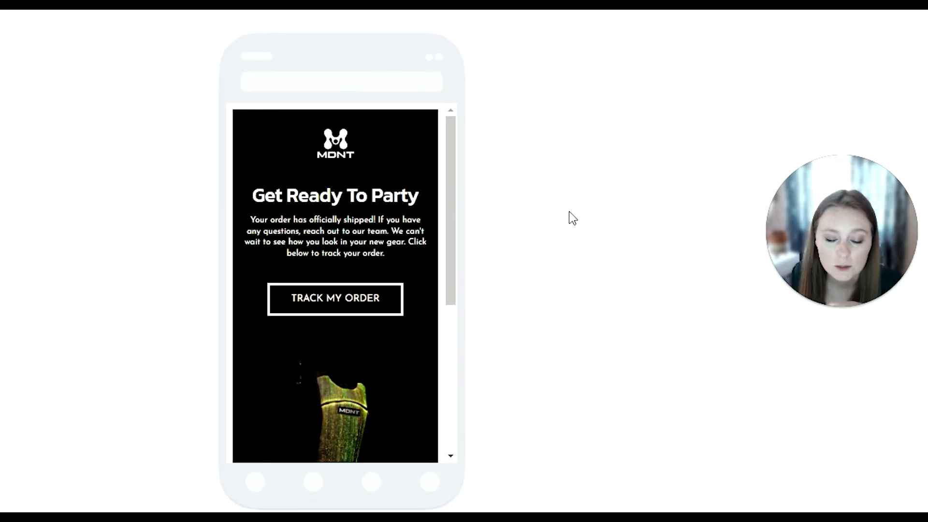
scroll(401, 269, "down", 5)
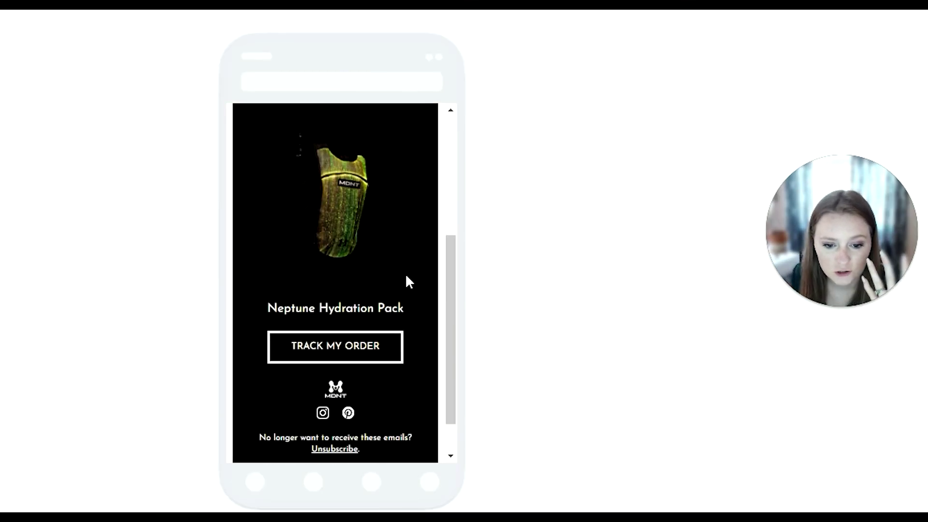
scroll(406, 278, "up", 5)
scroll(409, 286, "down", 5)
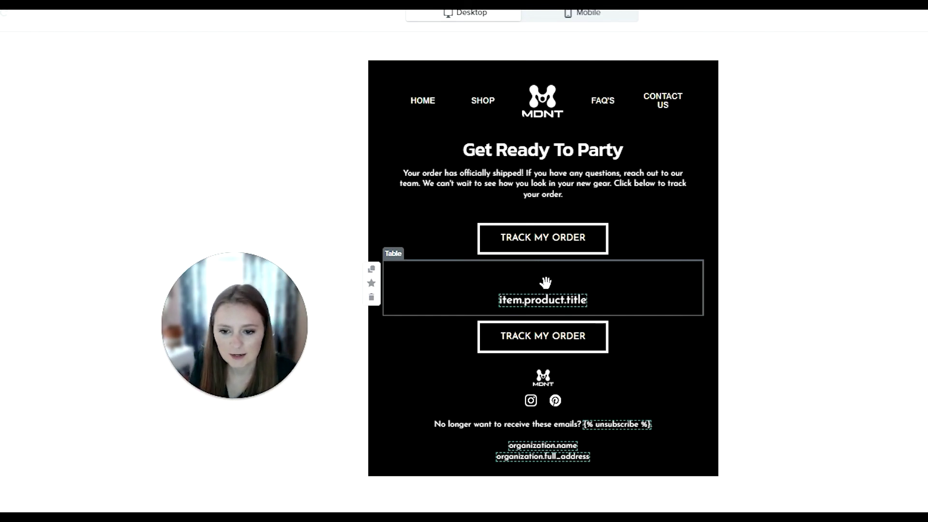
- Copy the Get Ready To Party block below the first button, drop its heading, left-align it
left_click(372, 131)
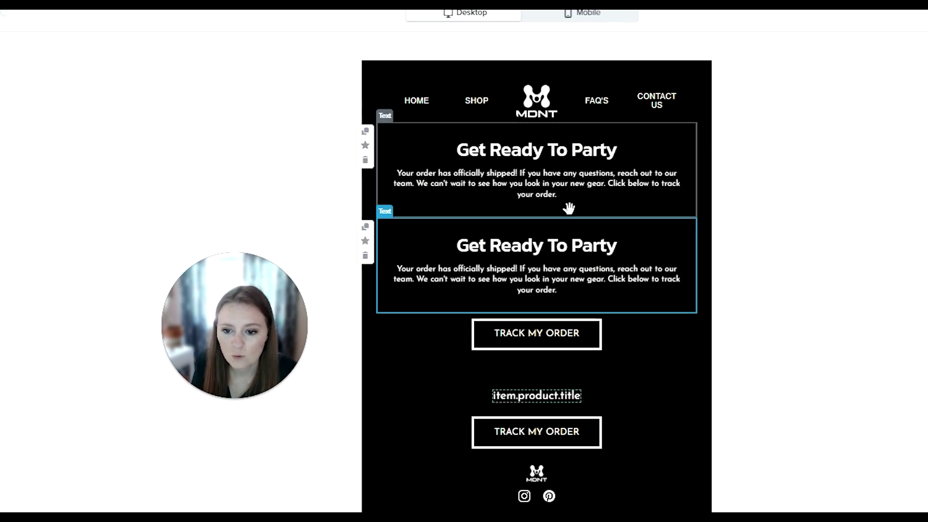
left_click_drag(555, 344, 543, 369)
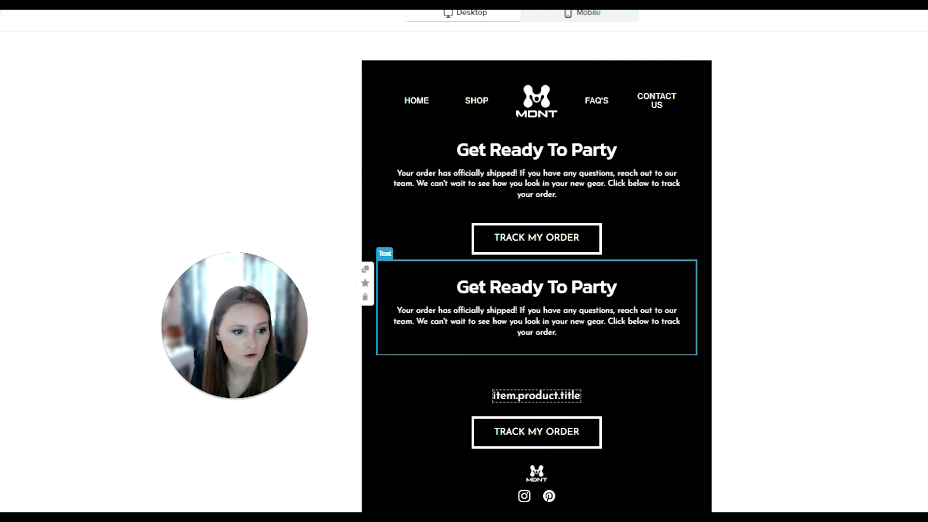
key("BackSpace")
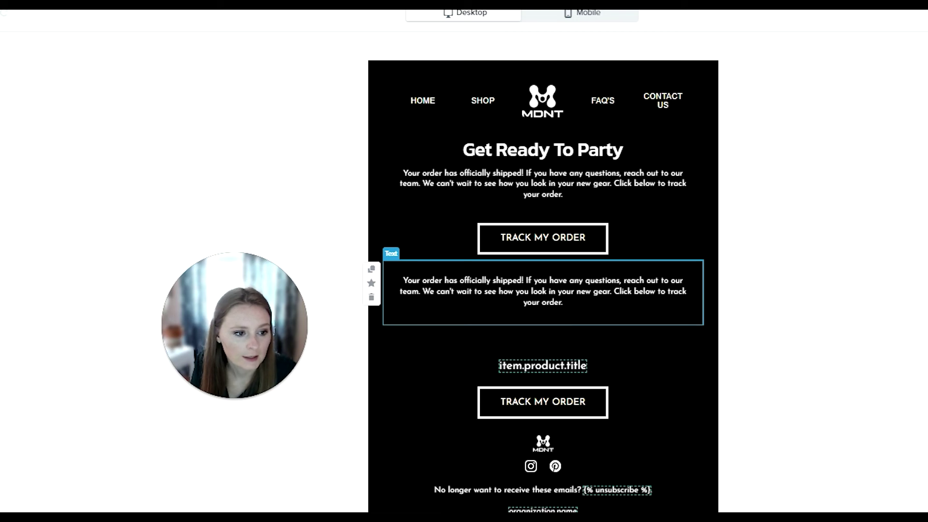
key("ctrl+l")
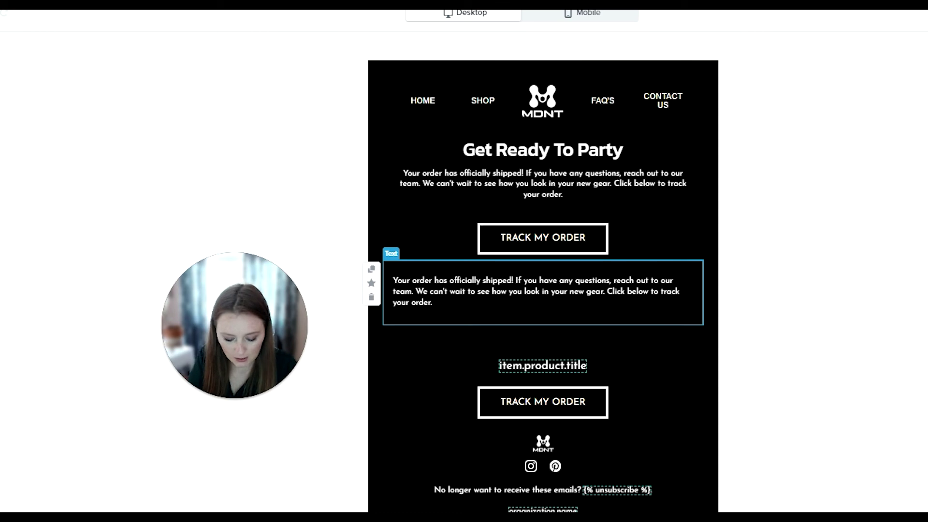
- Replace its text with 'Order Total:' and 'Shipping To:' on separate lines
key("ctrl+a")
type("order Tot")
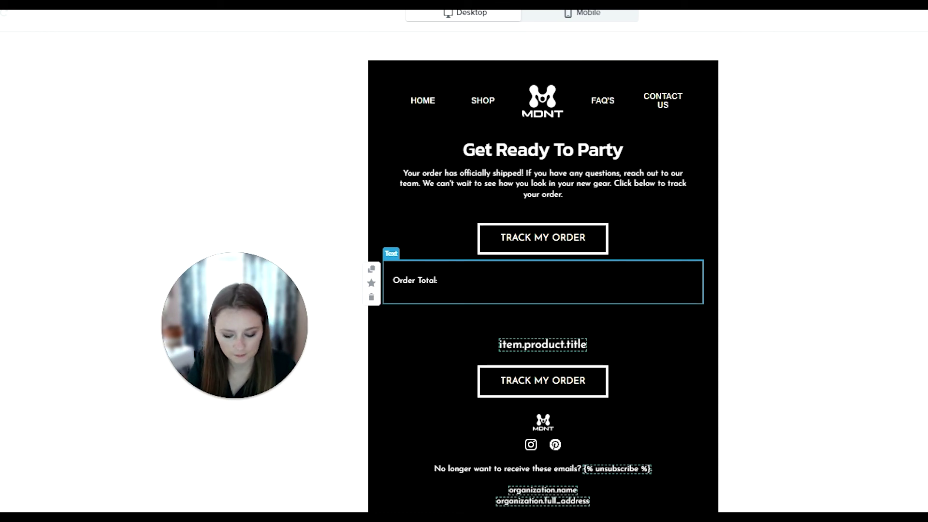
type("al:")
key("Return")
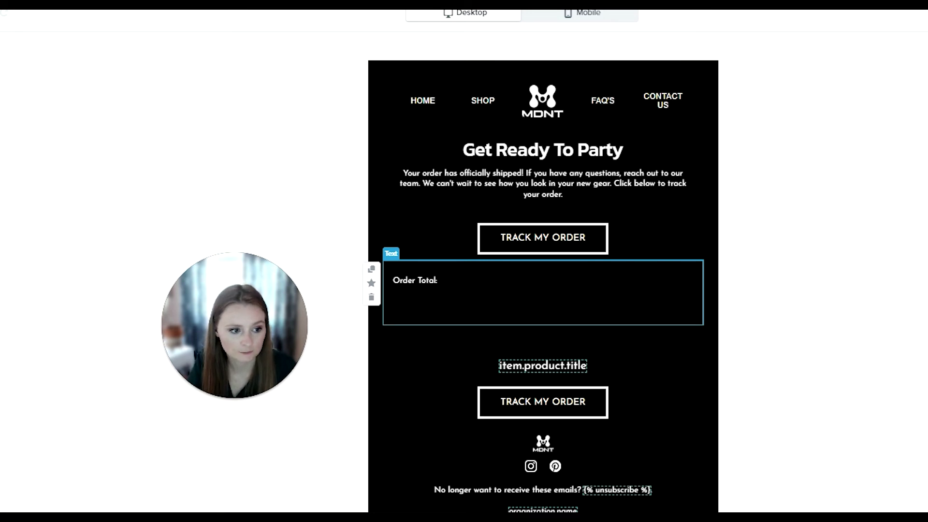
type("Shiiping")
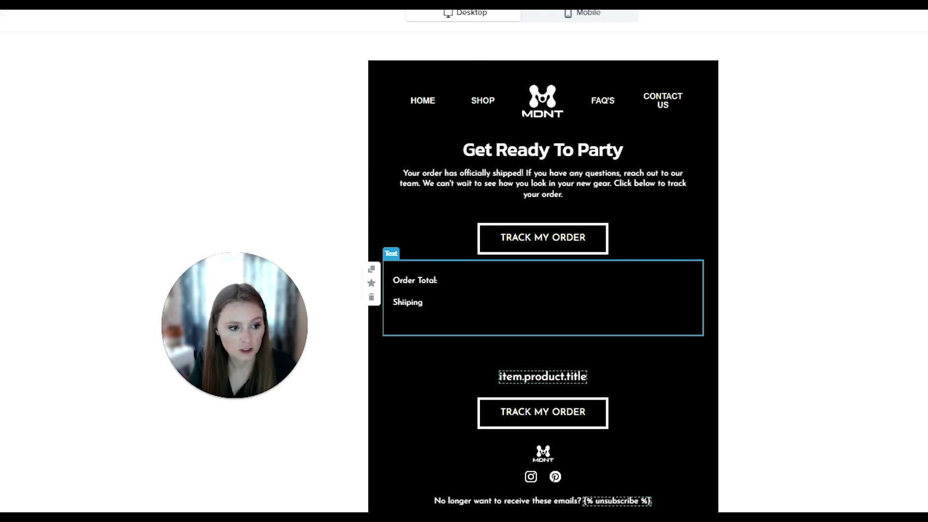
key("BackSpace")
key("BackSpace")
key("BackSpace")
key("BackSpace")
key("BackSpace")
type("pping to")
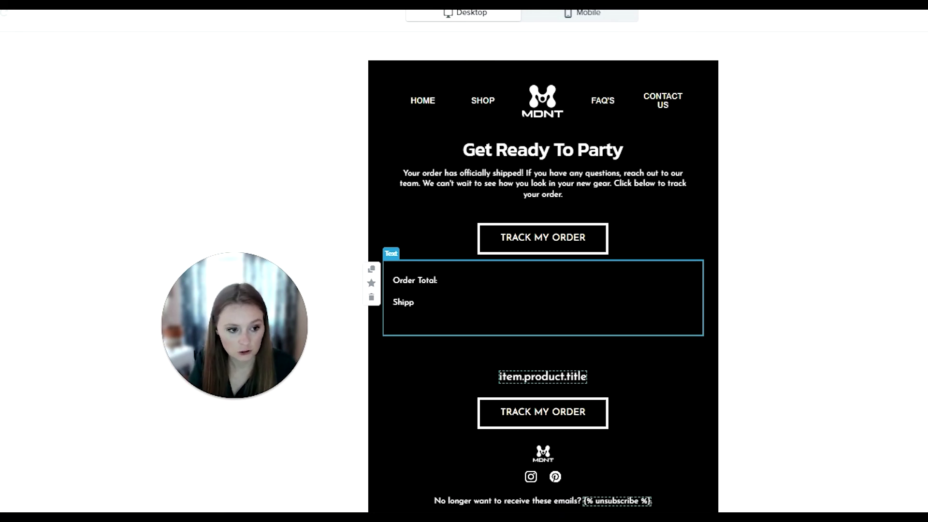
key("BackSpace")
key("BackSpace")
key("BackSpace")
key("BackSpace")
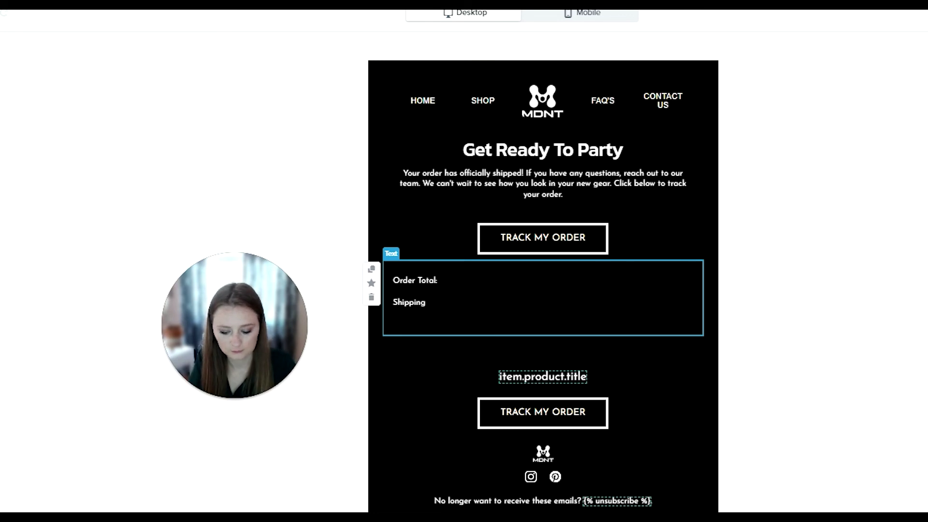
type("To:")
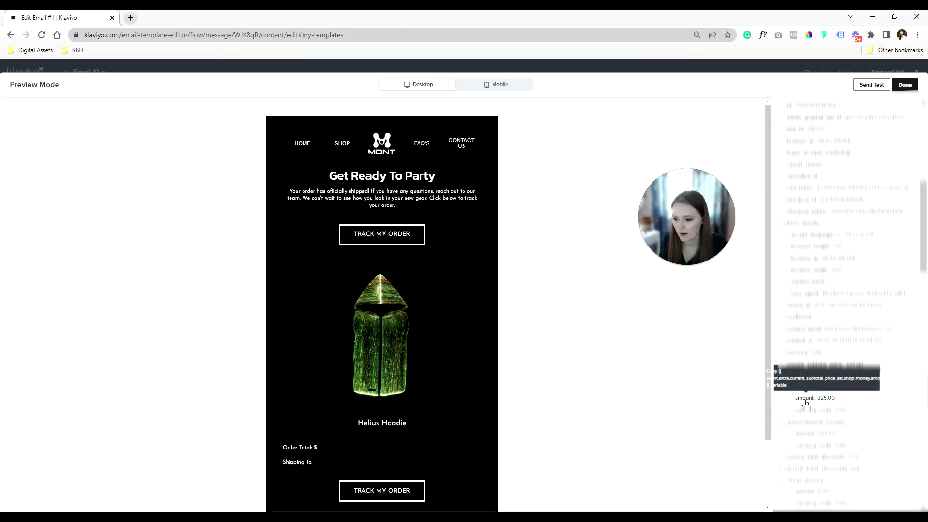
- Paste the subtotal amount variable from the event data after 'Order Total: $'
left_click(806, 401)
key("Escape")
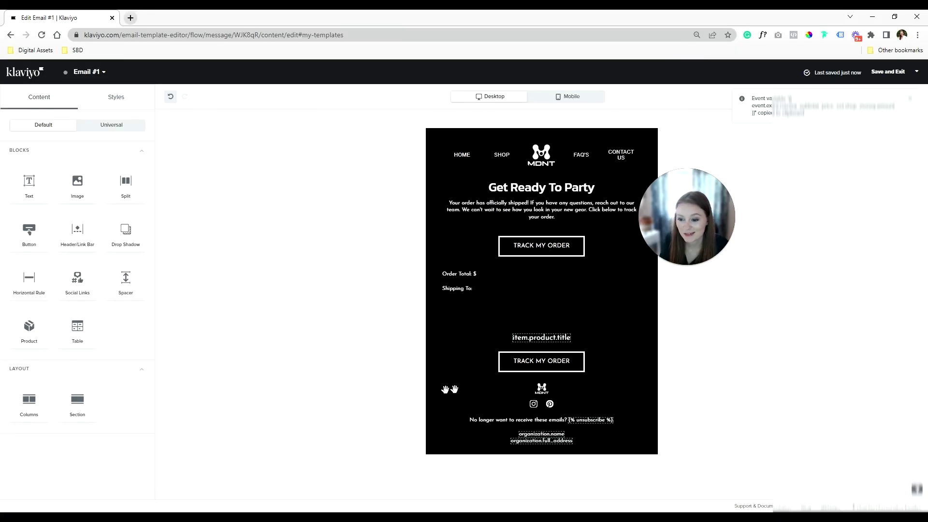
left_click(502, 300)
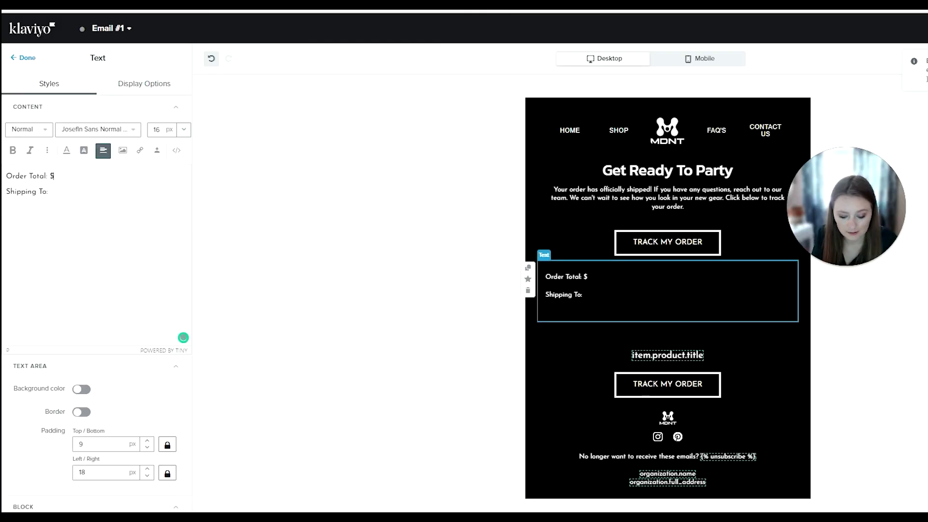
key("ctrl+v")
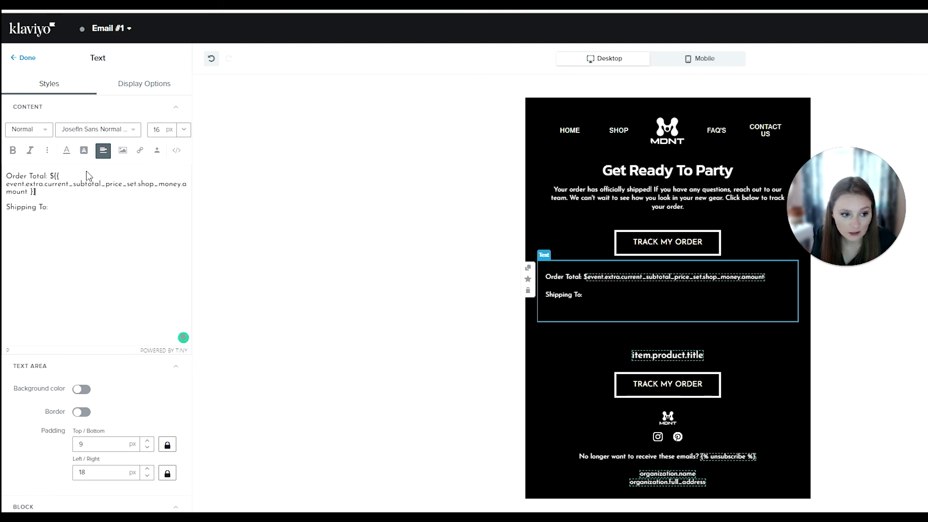
left_click(34, 63)
left_click(901, 28)
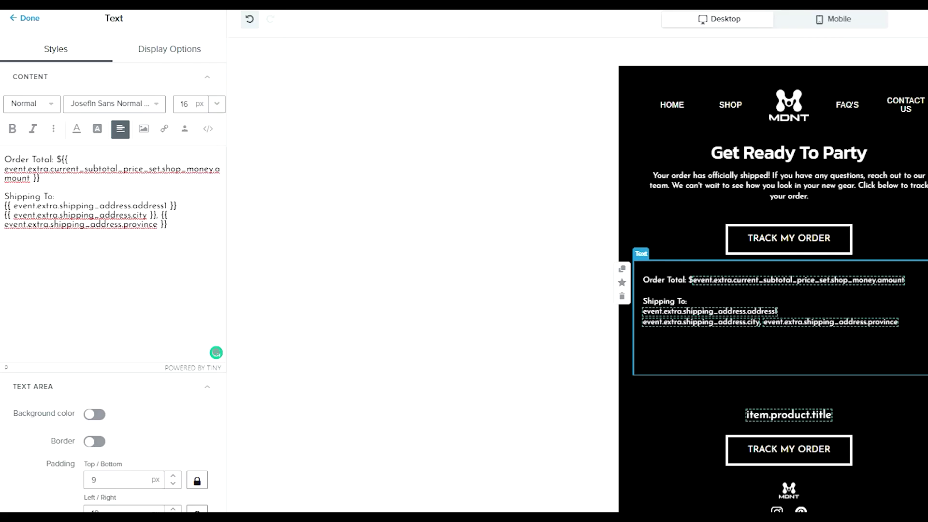
- Close the order-details text editor to return to the content blocks list
left_click(22, 18)
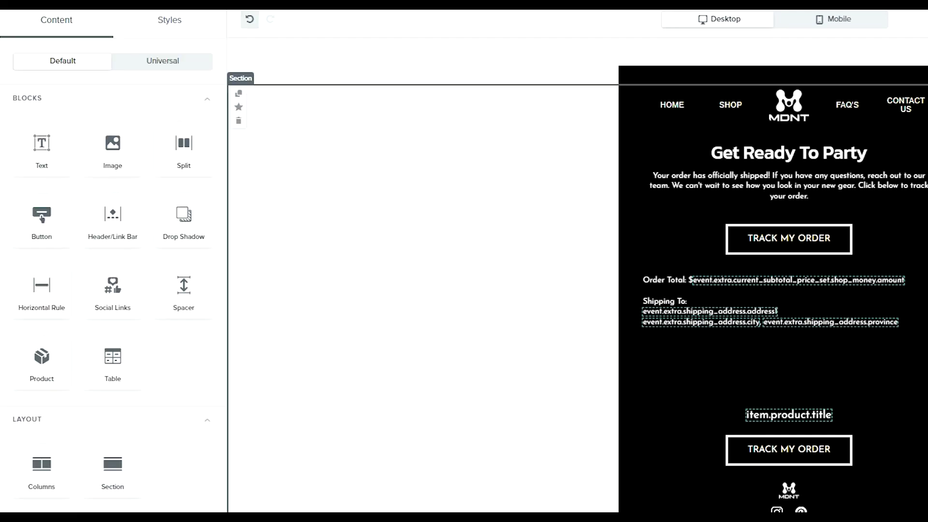